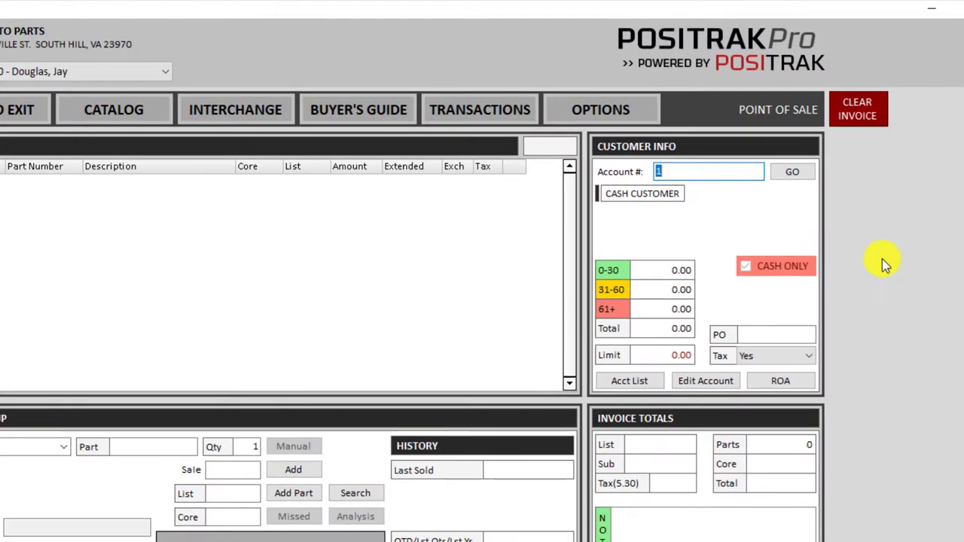
Load the Baker Construction account and set the catalog car to a 2003 Chevrolet Blazer ZR2 4.3L V6.
text(9)
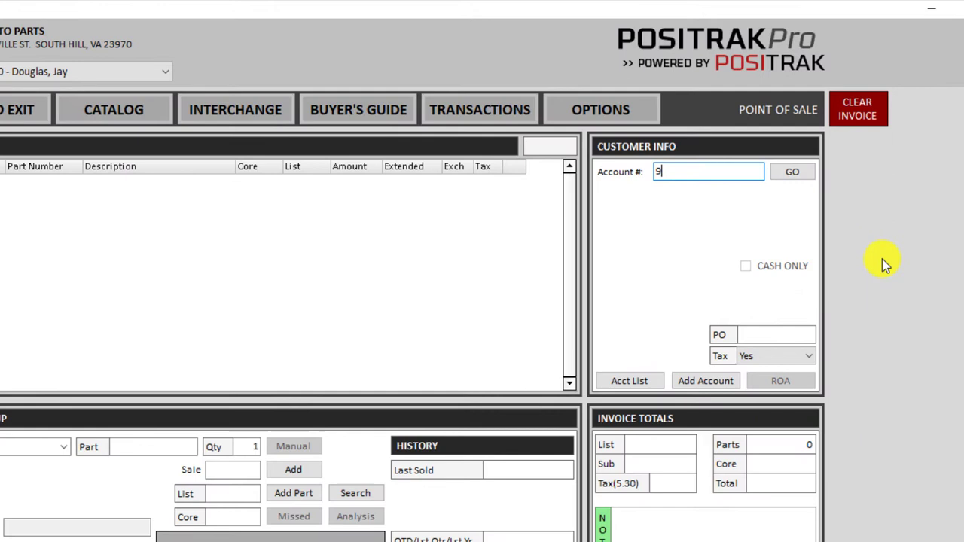
key(Return)
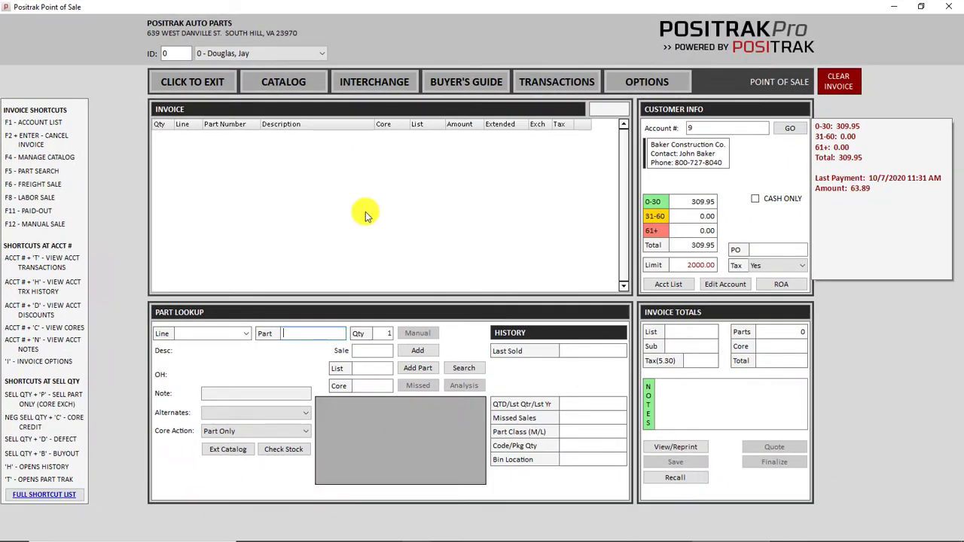
click(288, 87)
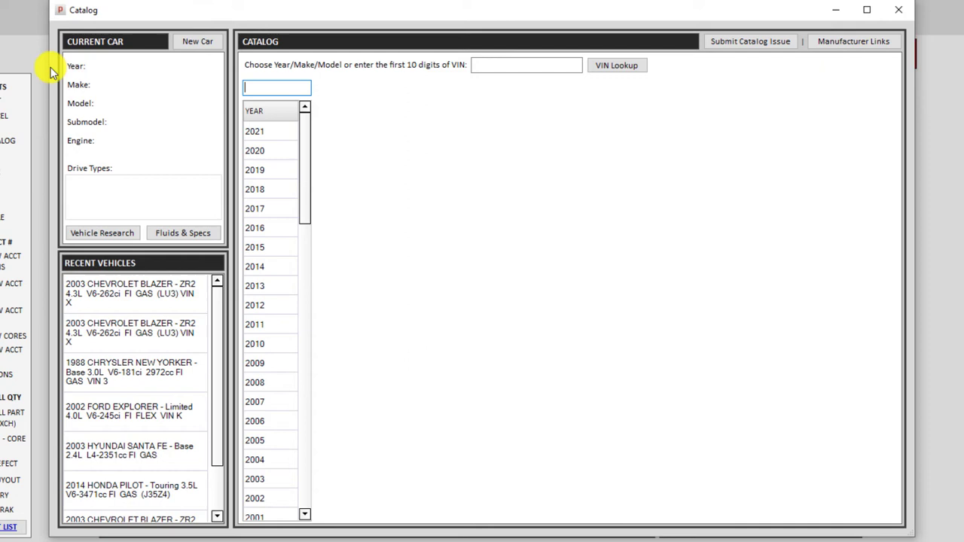
click(272, 482)
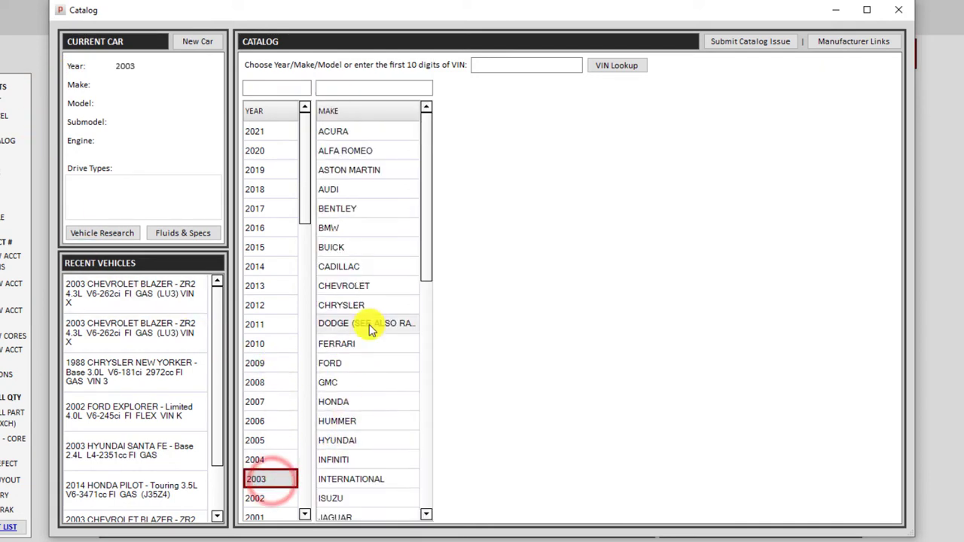
click(372, 289)
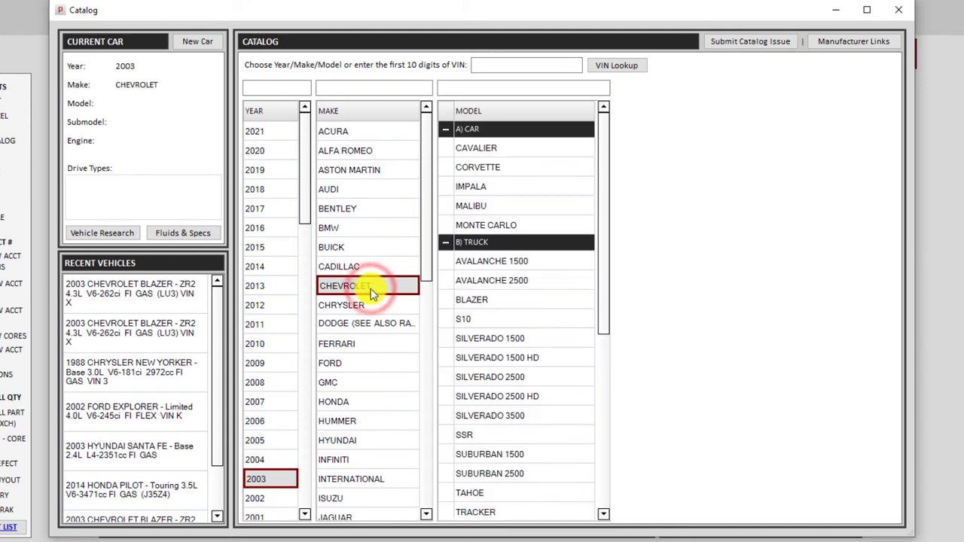
click(523, 301)
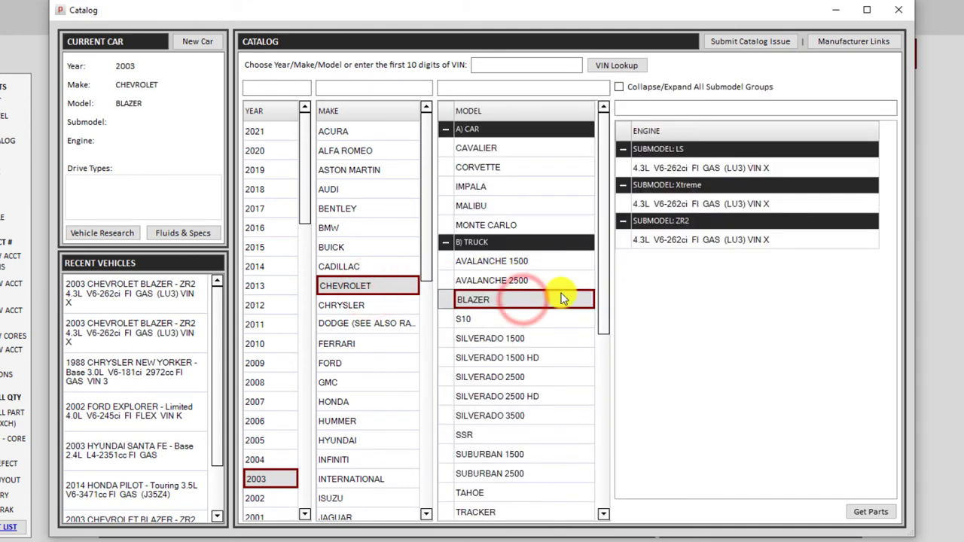
click(655, 241)
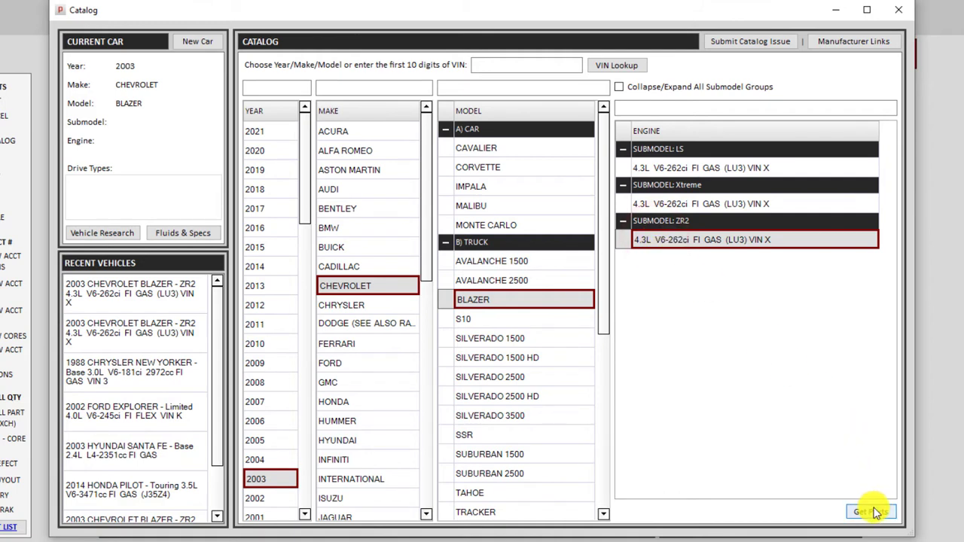
double_click(665, 245)
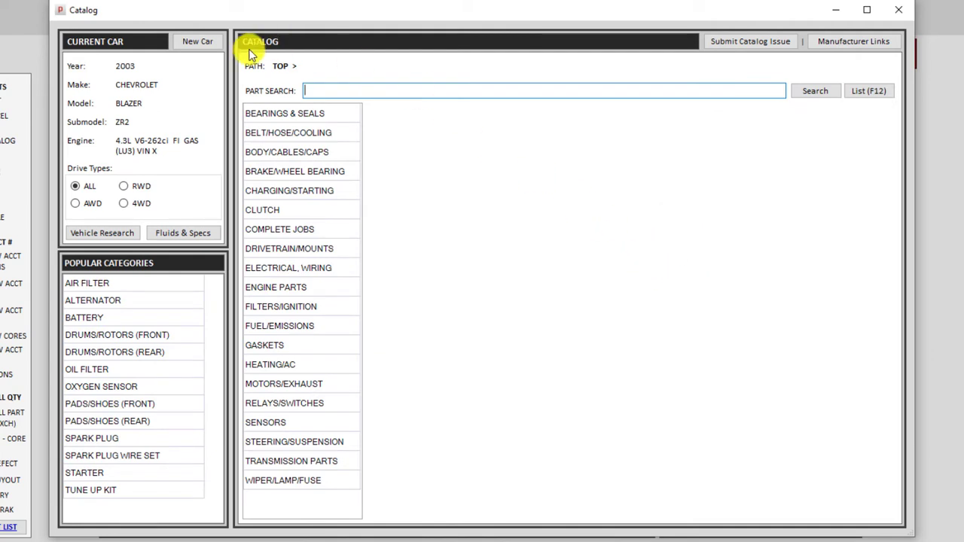
click(195, 43)
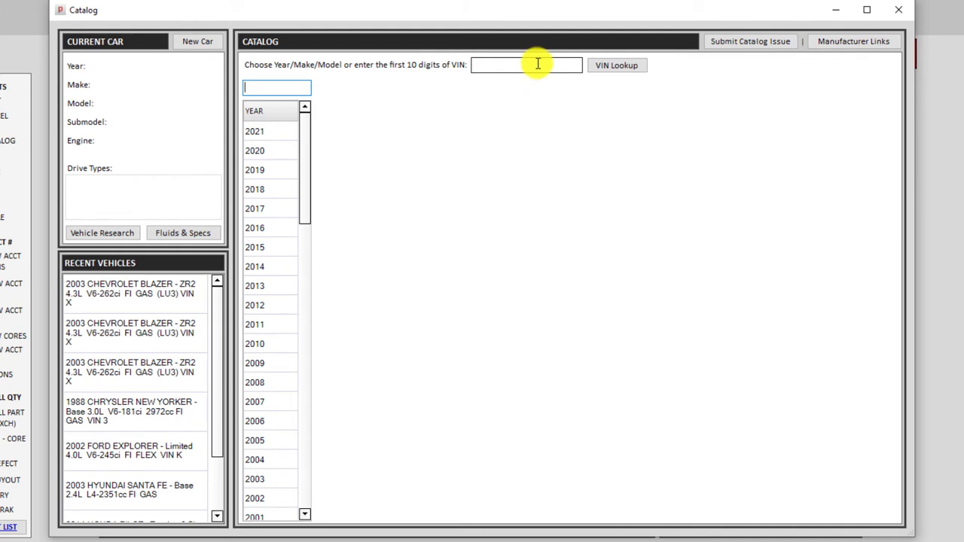
click(489, 66)
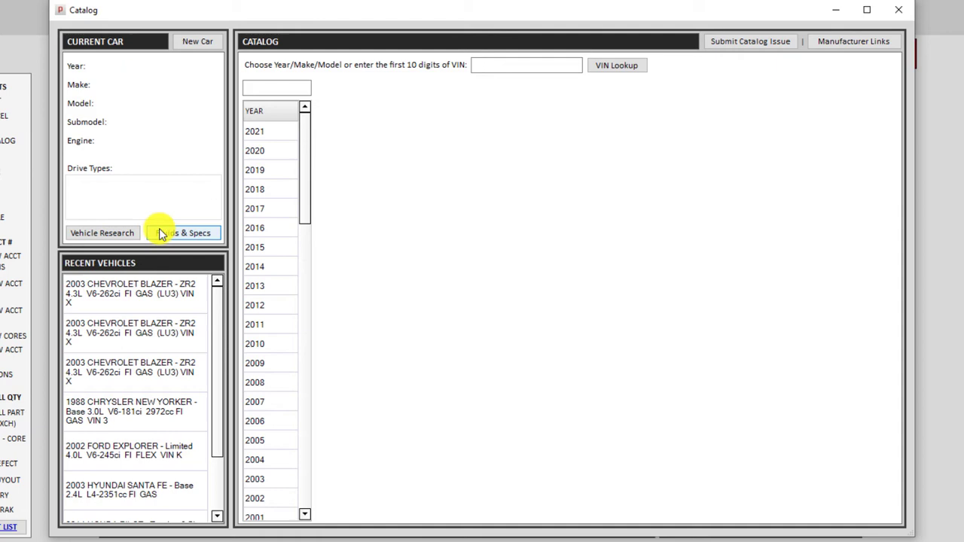
click(260, 480)
click(368, 287)
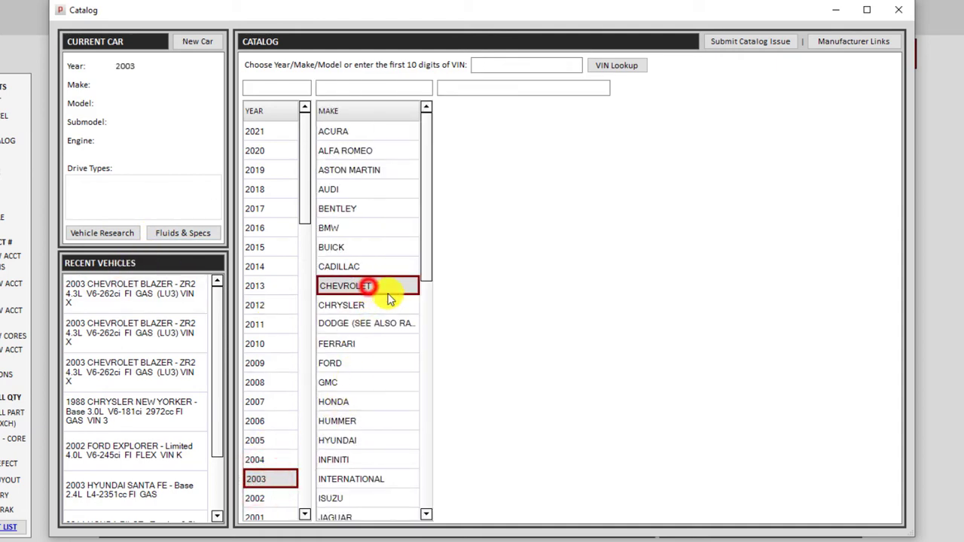
click(501, 299)
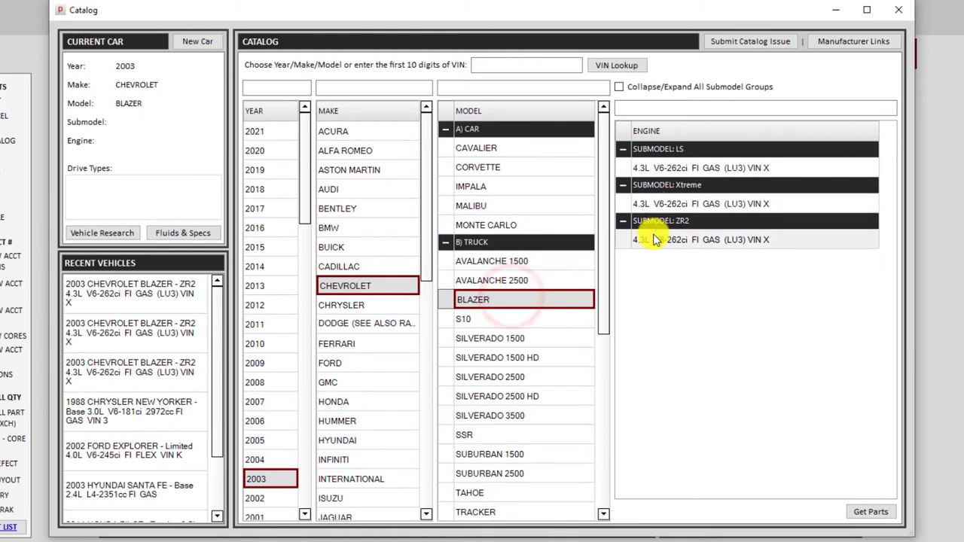
click(653, 240)
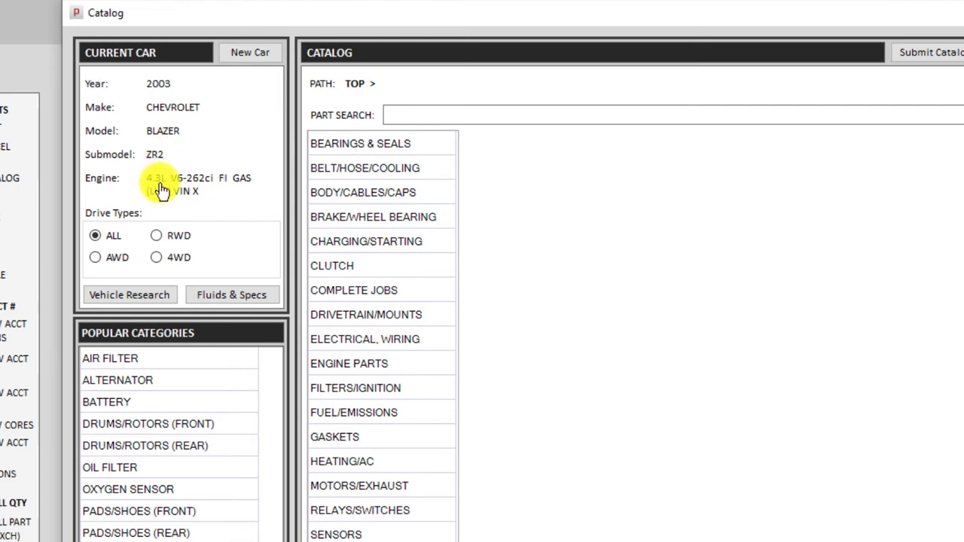
click(135, 163)
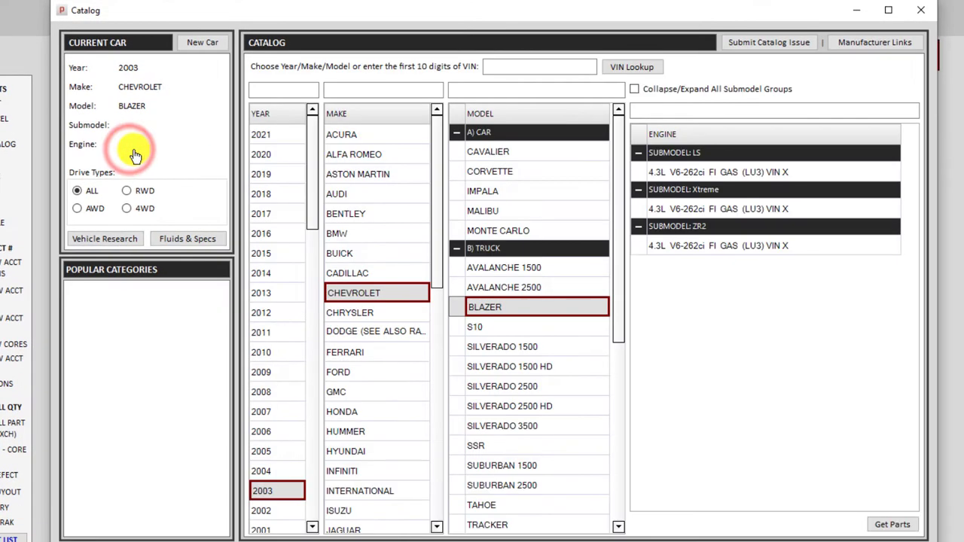
click(699, 254)
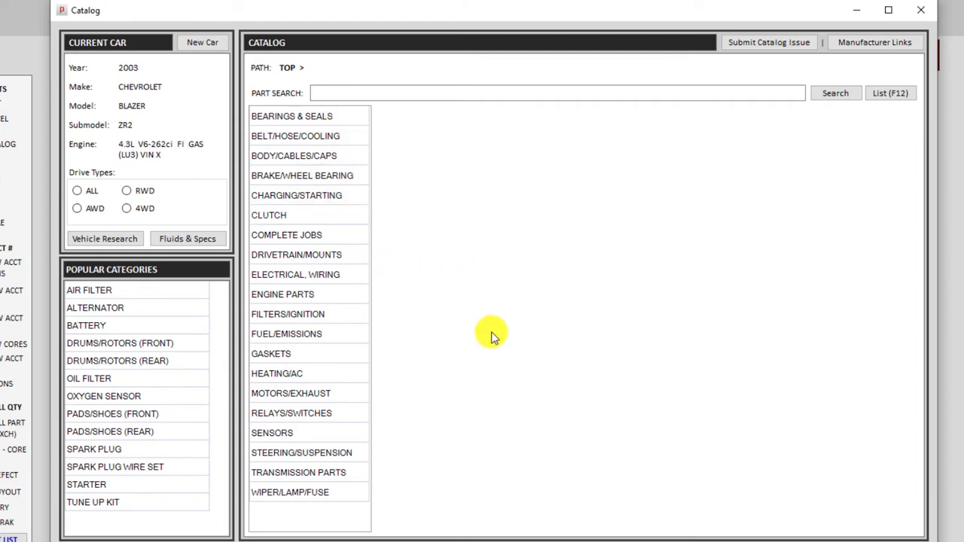
Search parts for 'water' and show the WATER PUMP results: Gates 43315 at $43.47.
click(378, 92)
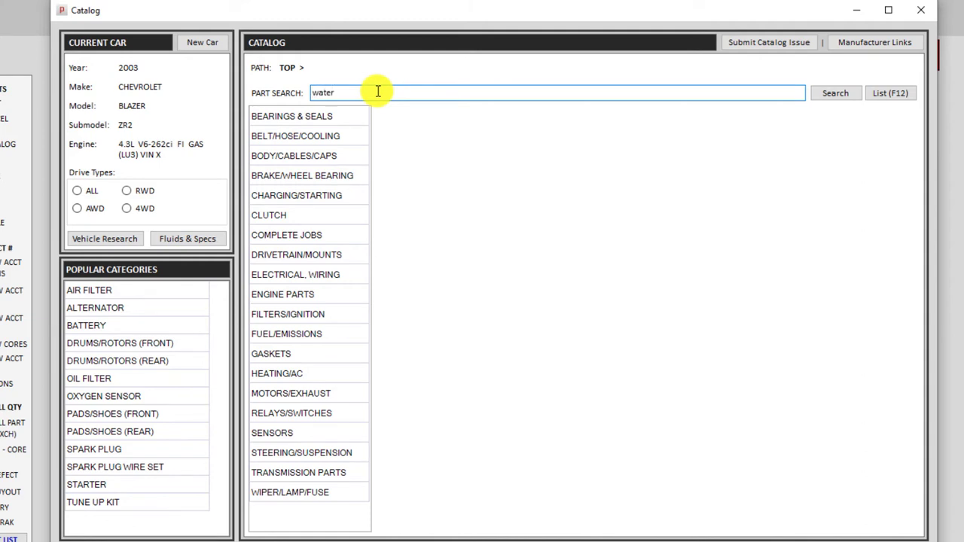
key(Return)
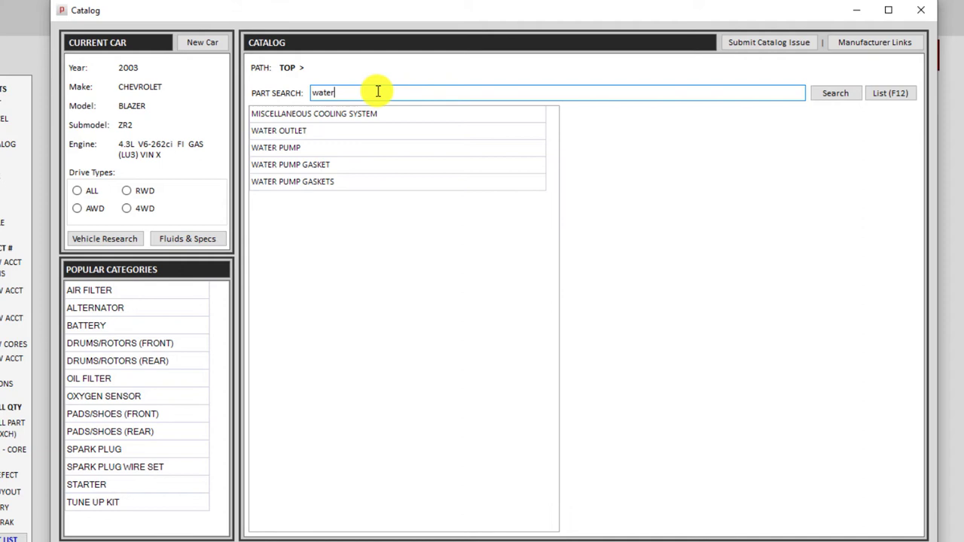
click(301, 148)
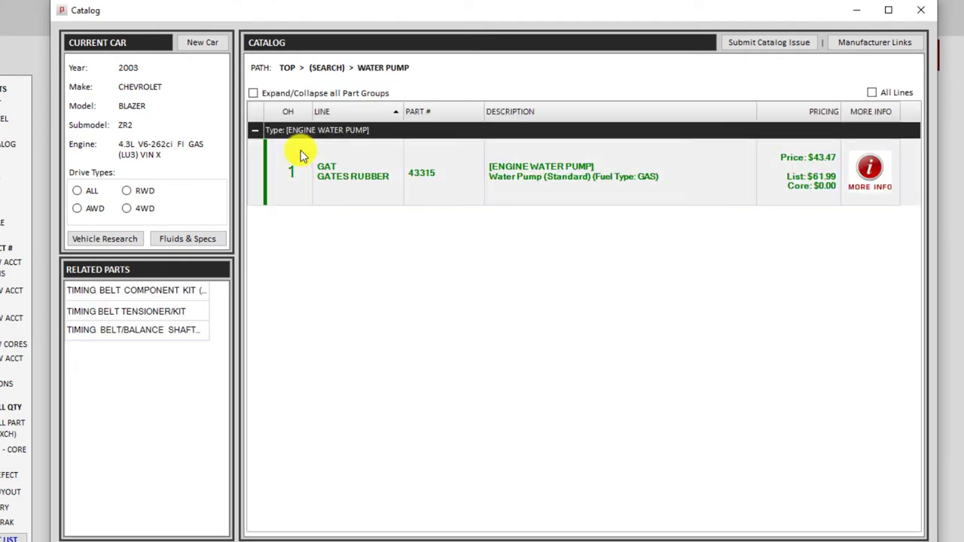
Browse FILTERS/IGNITION > FILTERS & PCV, try the filter-type checkboxes, then list the oil filters.
click(286, 69)
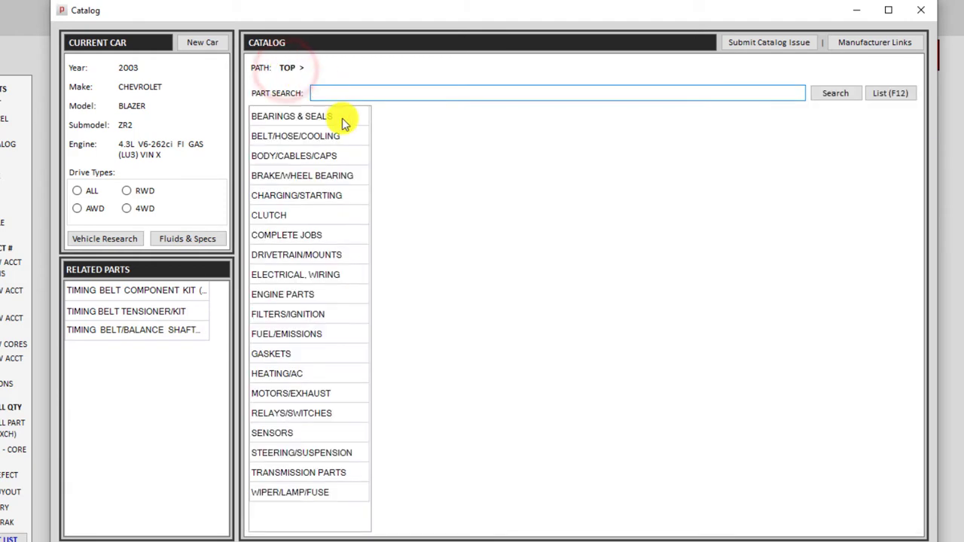
click(320, 315)
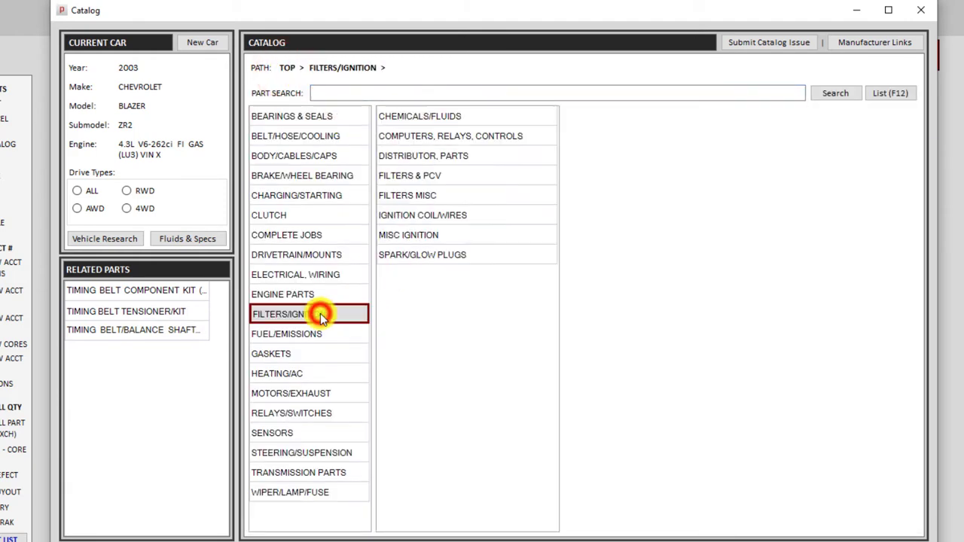
click(436, 176)
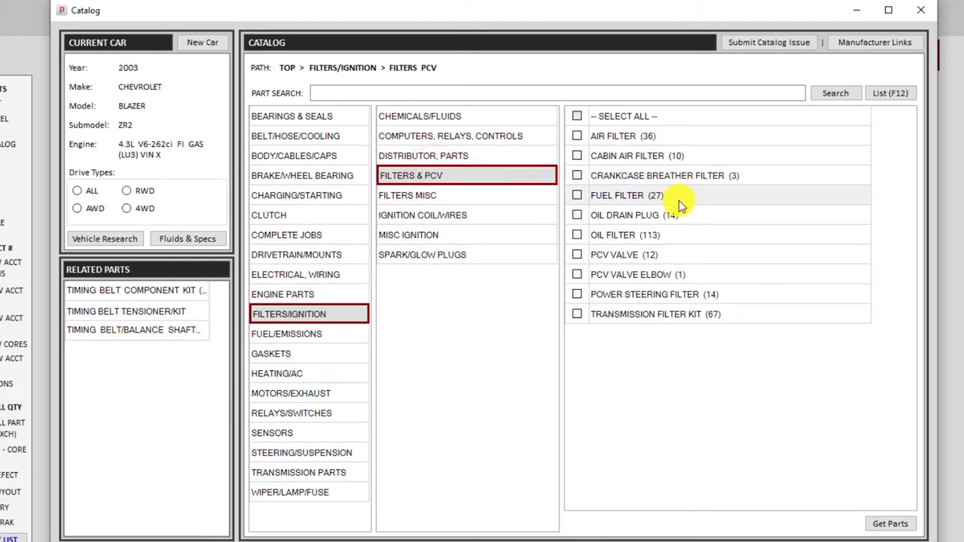
click(639, 235)
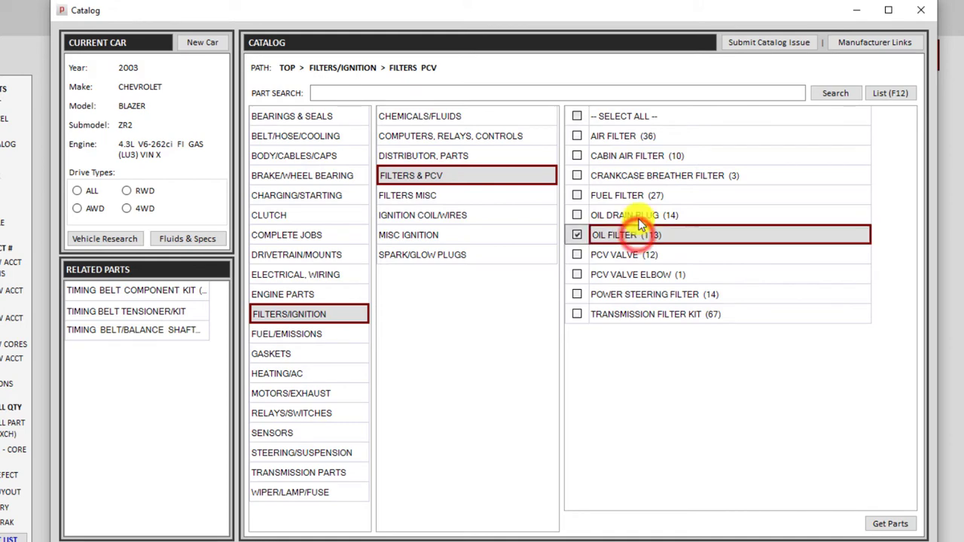
click(639, 216)
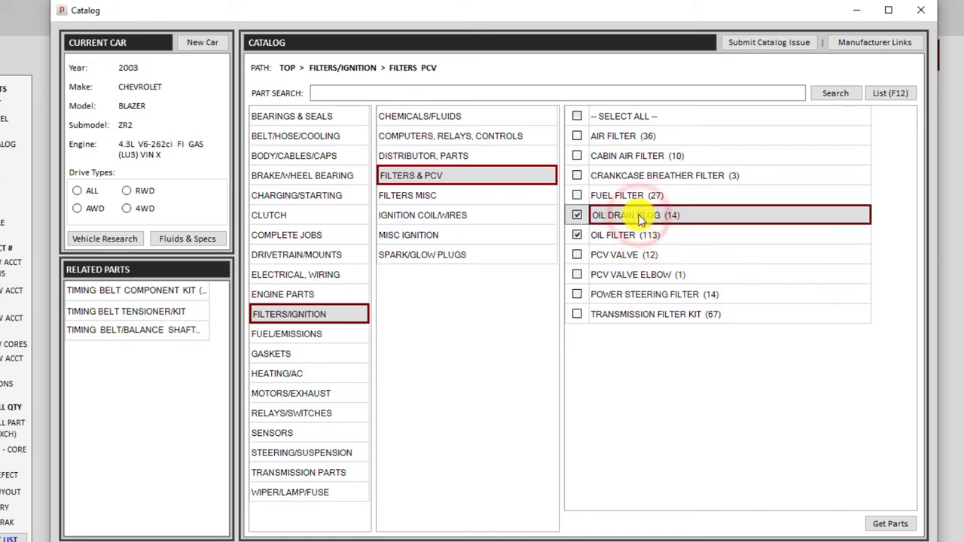
click(636, 116)
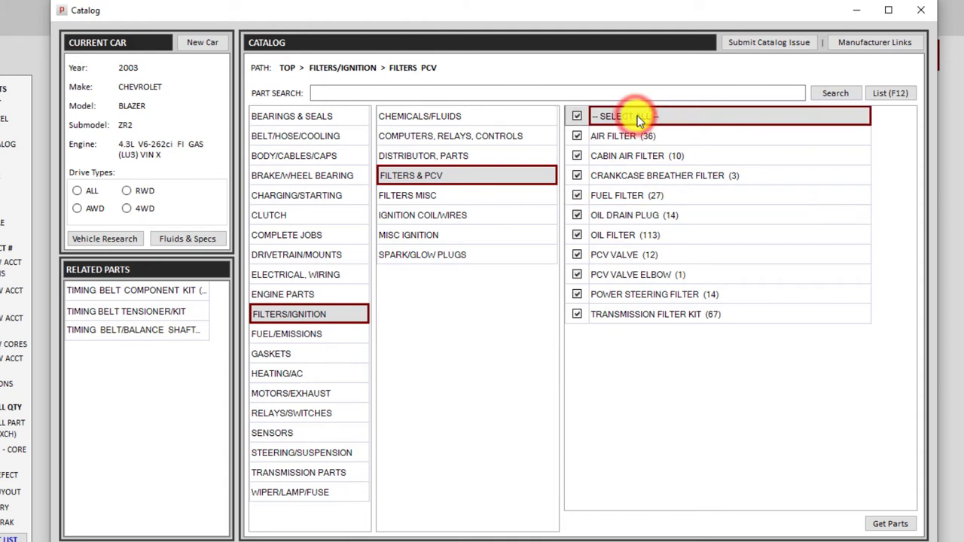
click(637, 117)
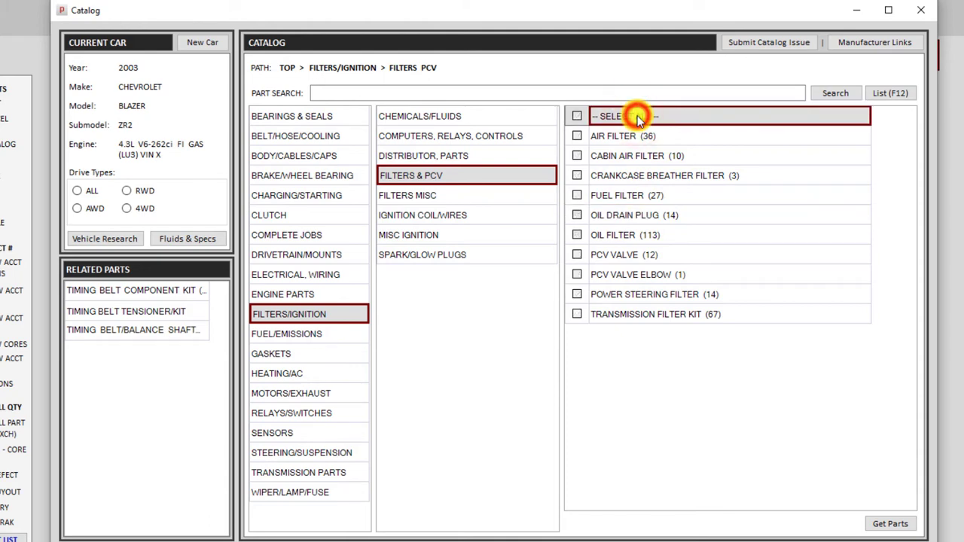
double_click(638, 236)
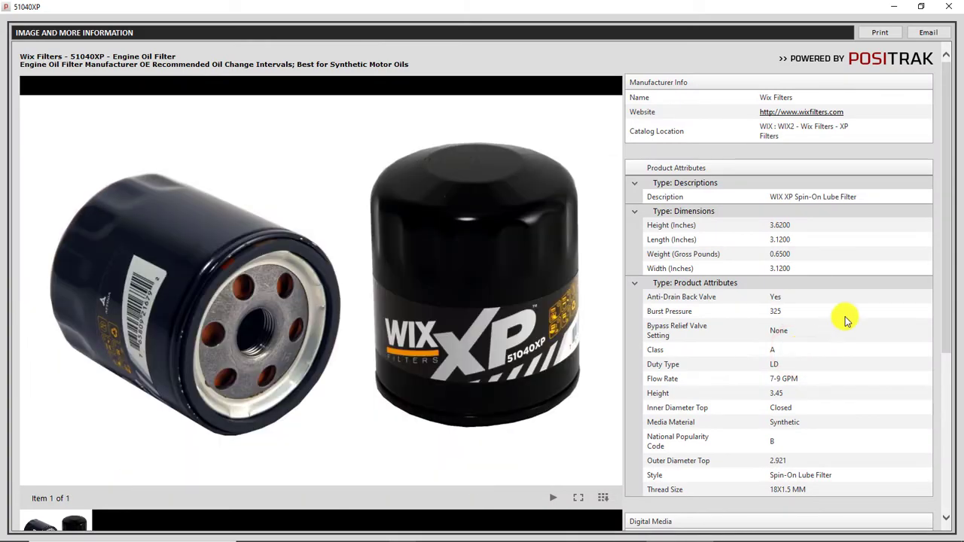
Scroll the Wix 51040XP info window to its technical bulletins and Buyer's Guide.
mouse_move(945, 161)
mouse_down()
mouse_move(947, 218)
mouse_move(958, 234)
mouse_move(951, 317)
mouse_up()
scroll(825, 413, down, 1)
scroll(825, 413, down, 1)
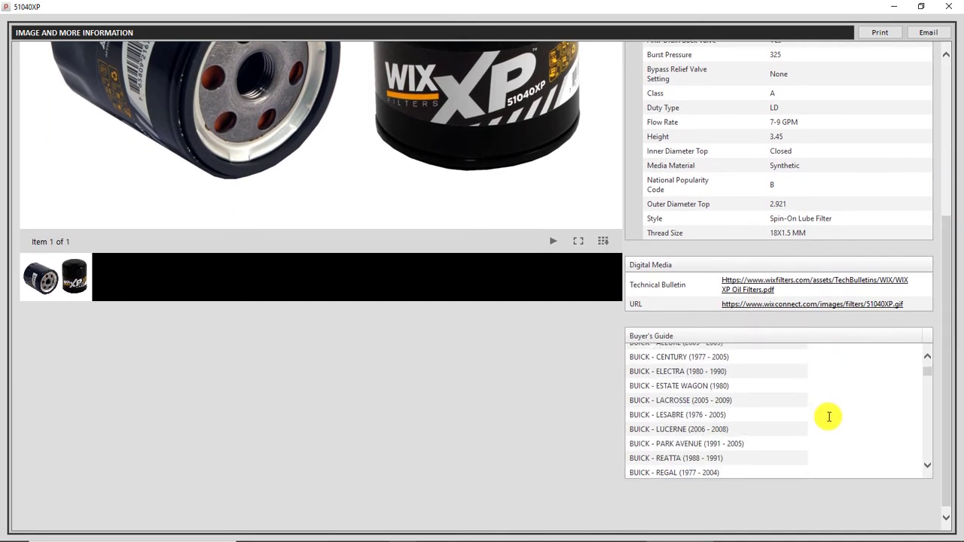
Add one WIX 51040XP oil filter at 11.15 to the invoice, totalling 11.74 with tax.
click(953, 7)
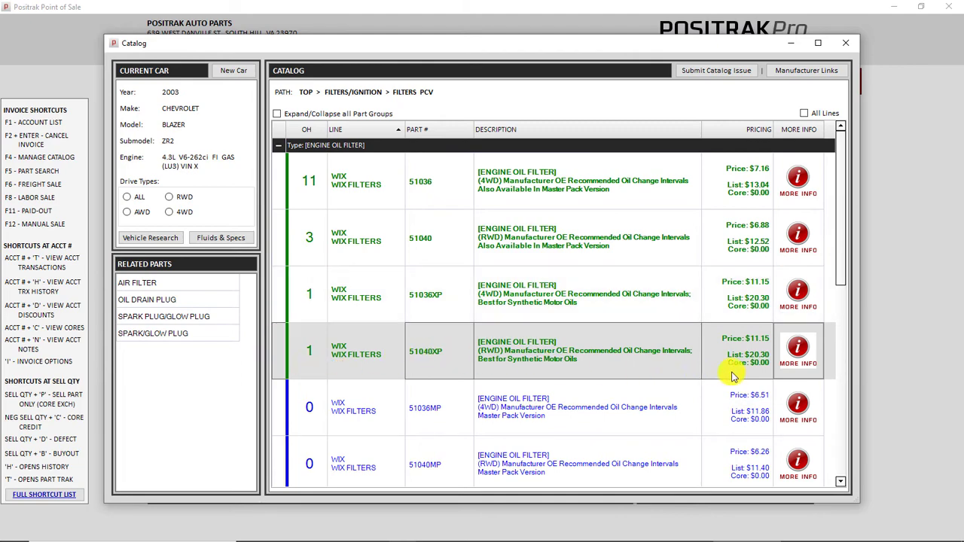
double_click(452, 363)
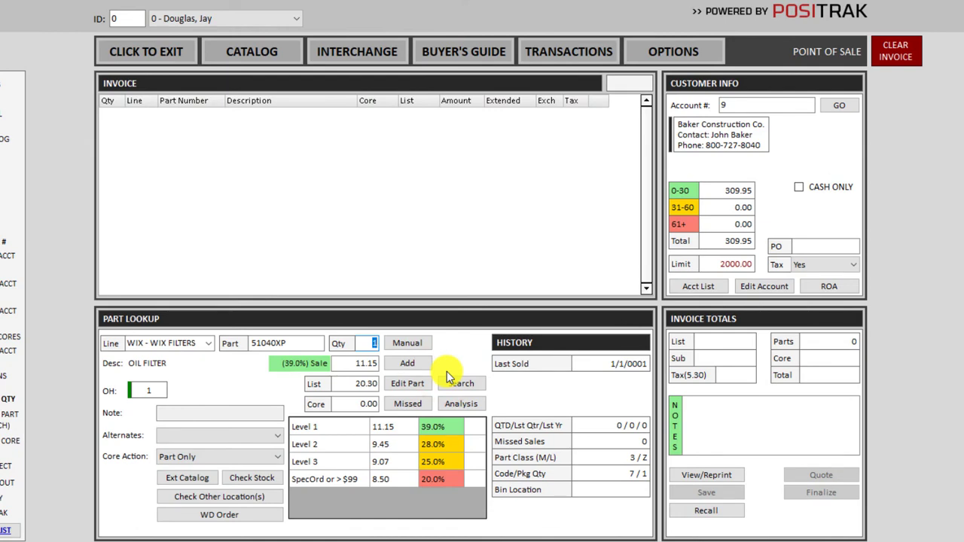
click(370, 342)
double_click(369, 342)
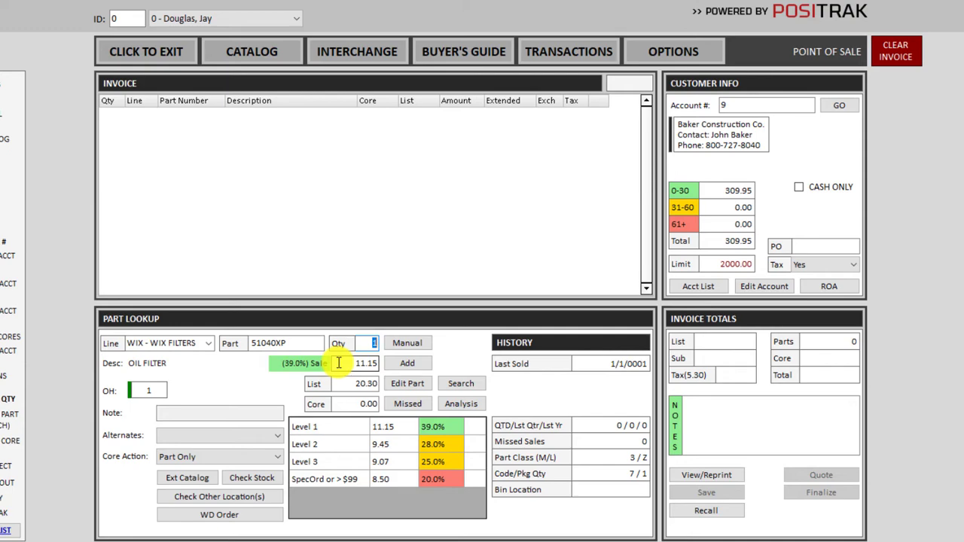
key(Return)
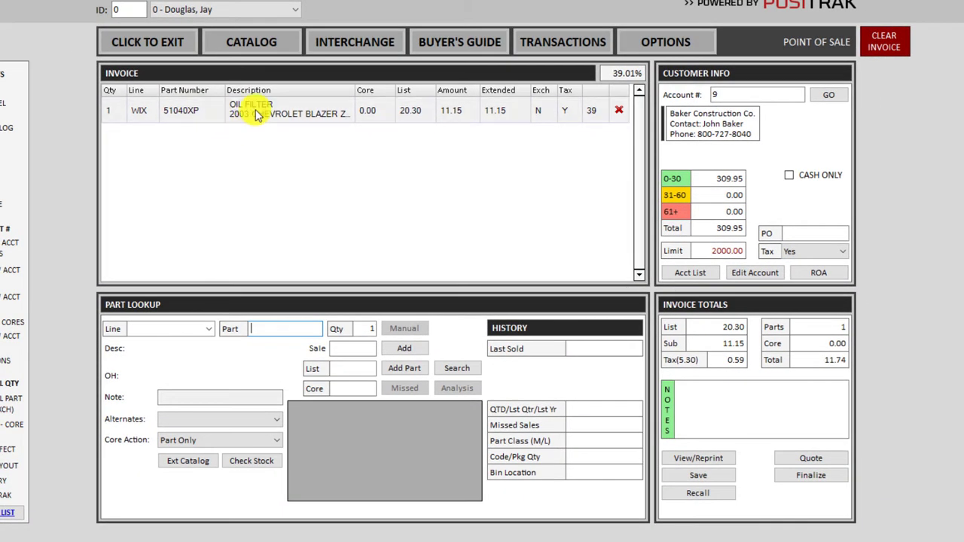
click(253, 46)
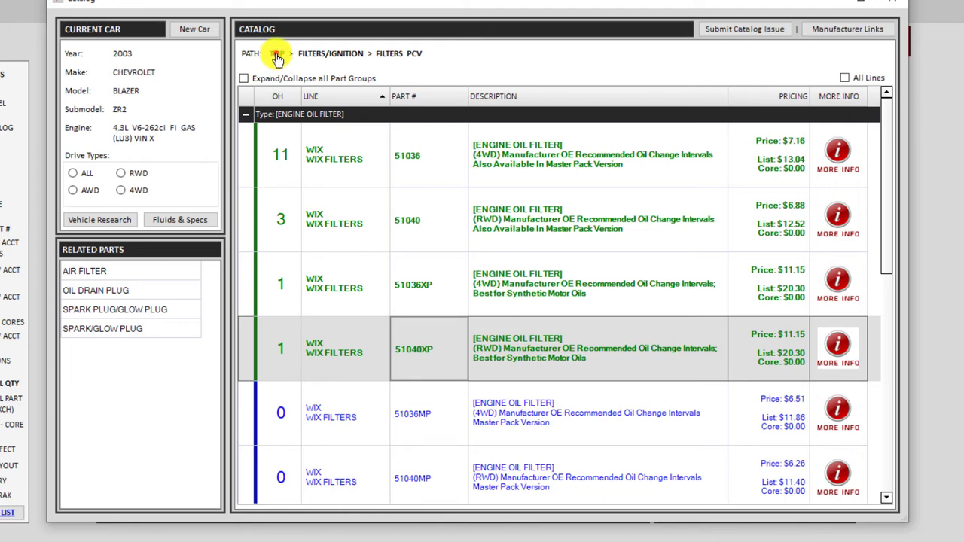
click(277, 57)
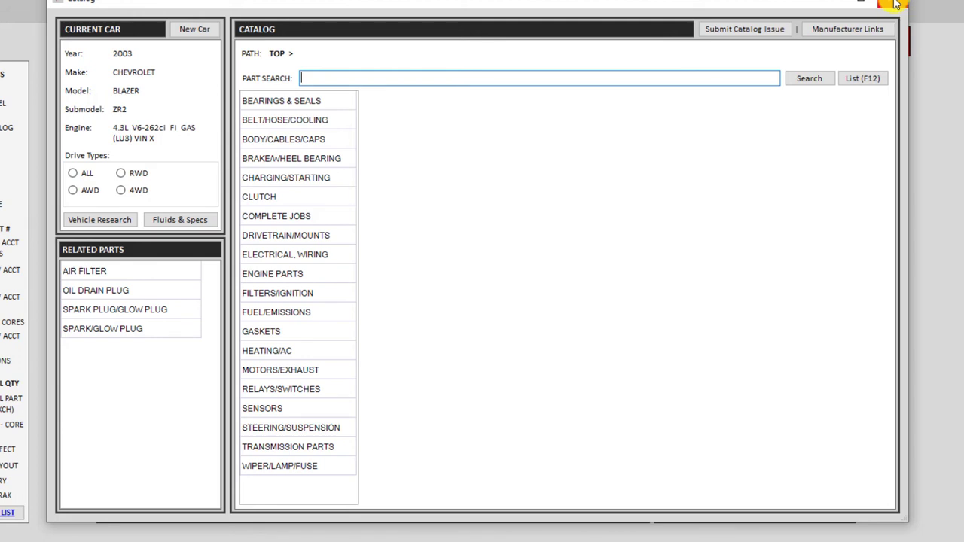
click(894, 5)
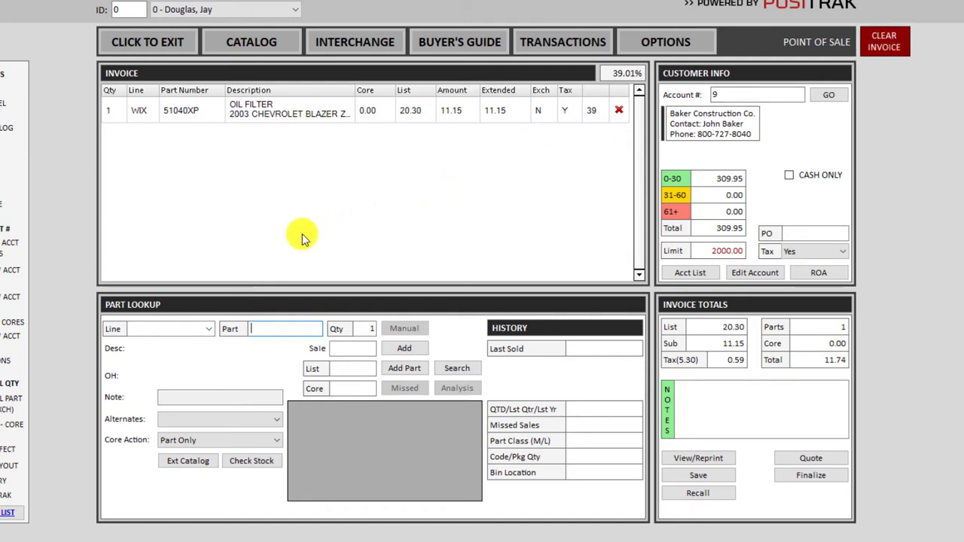
Cancel the oil filter invoice and confirm, leaving an empty cash-customer invoice.
key(Escape)
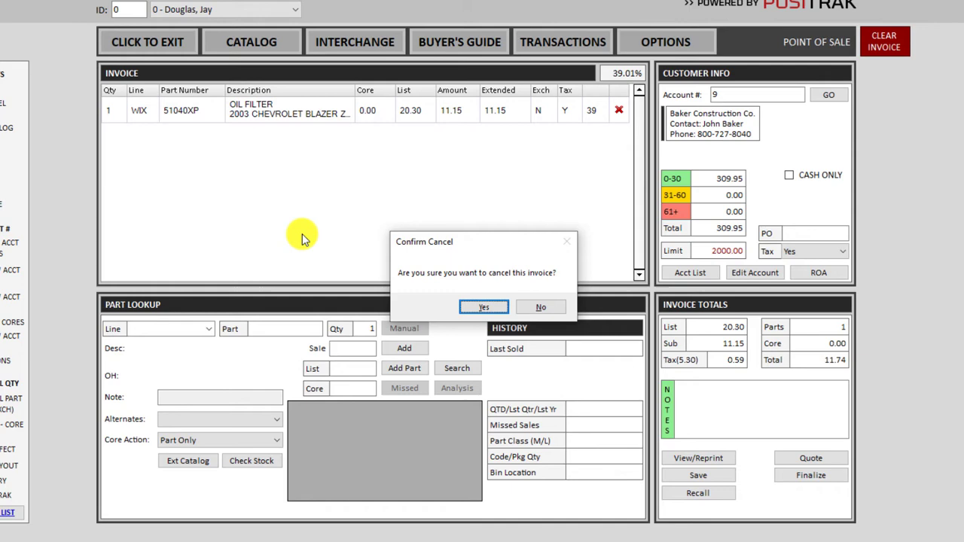
key(Return)
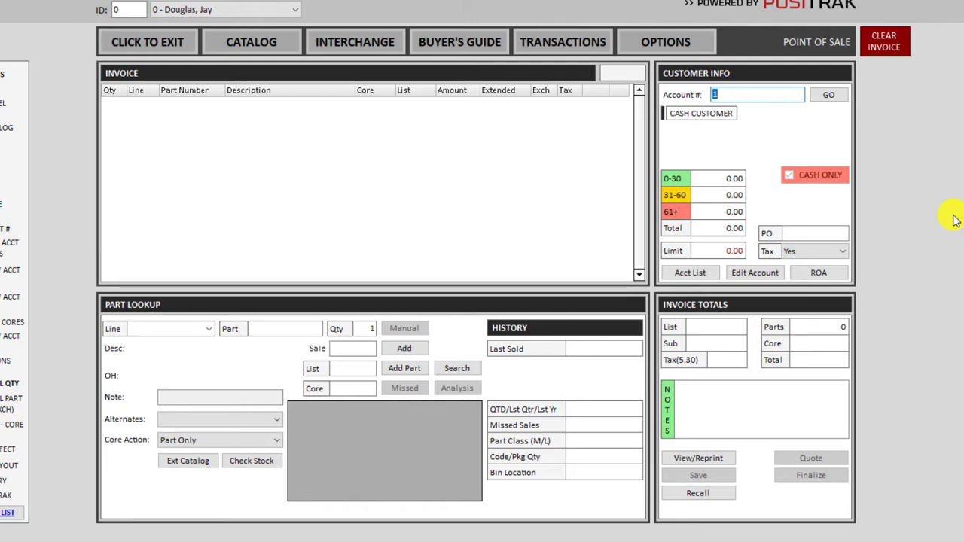
text(9)
key(Return)
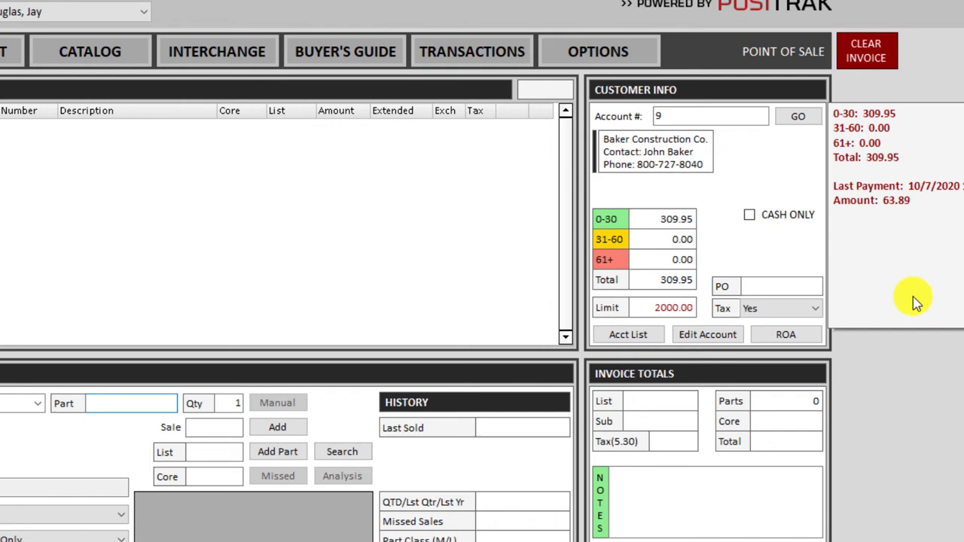
click(783, 338)
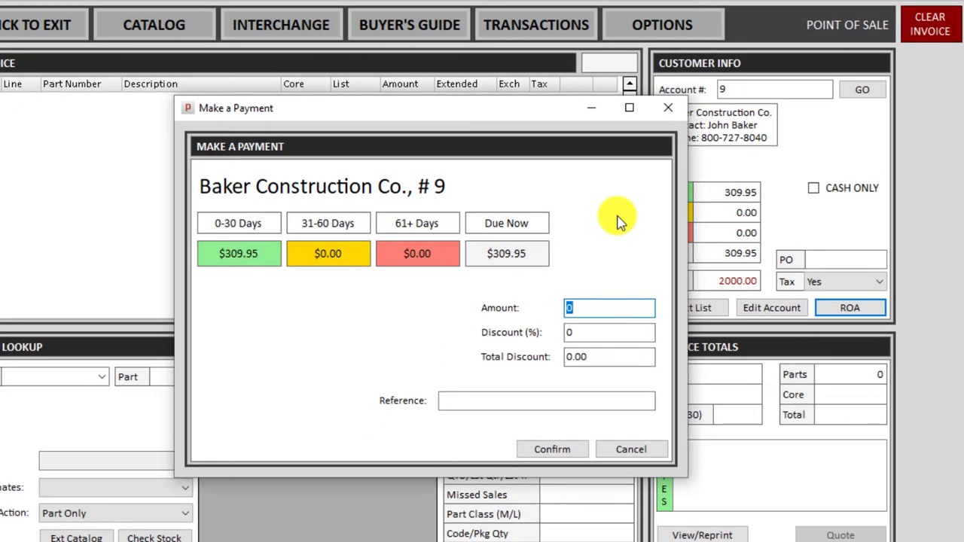
text(100.00)
key(Tab)
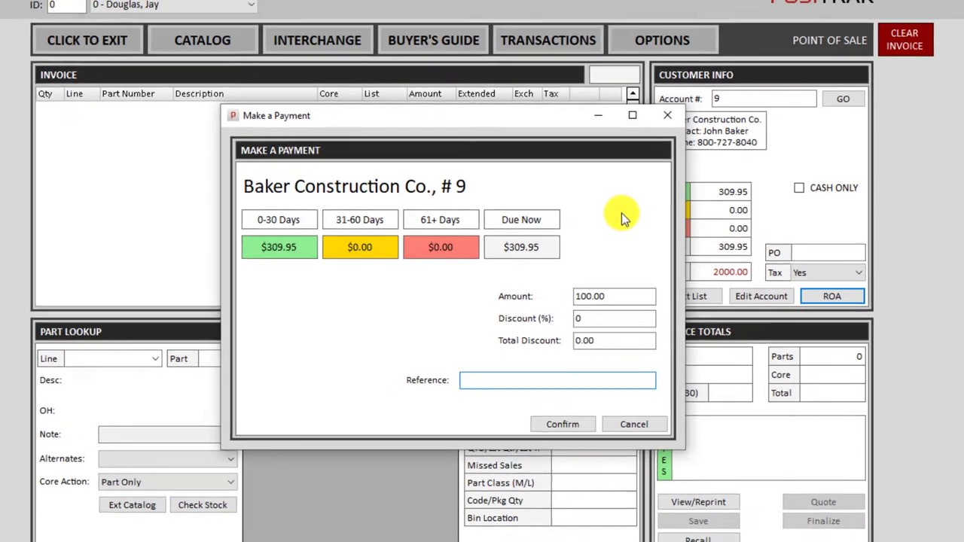
key(Return)
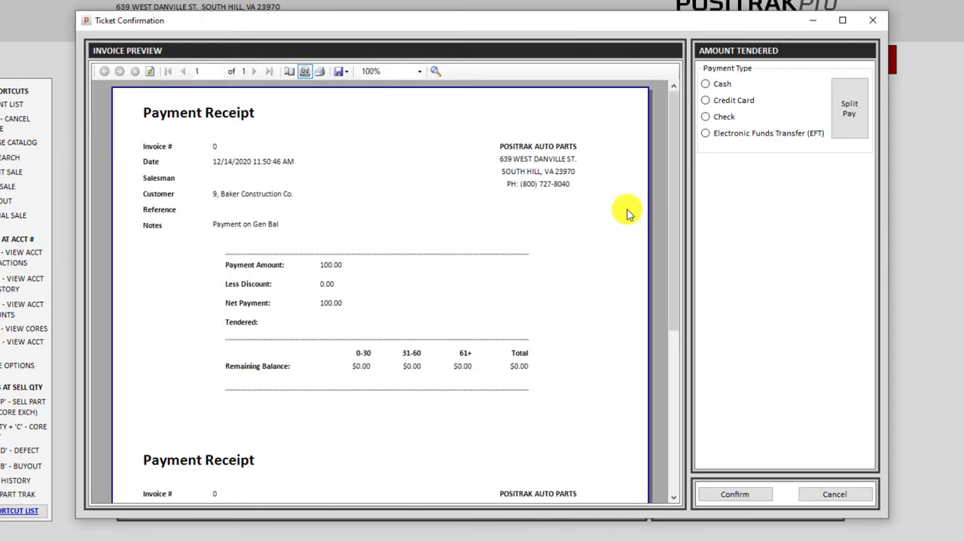
Choose Check as the payment type for the 100.00 account payment and confirm.
click(725, 84)
click(724, 100)
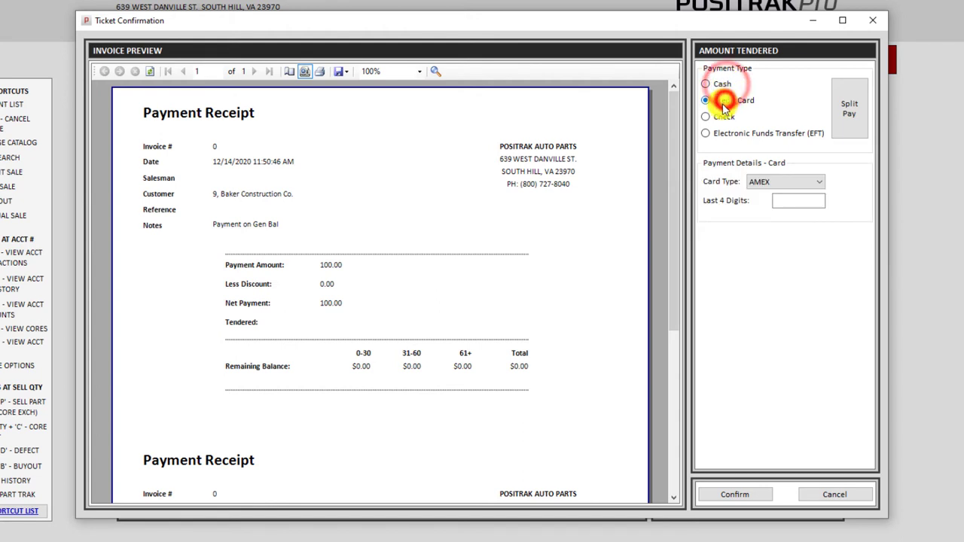
click(722, 118)
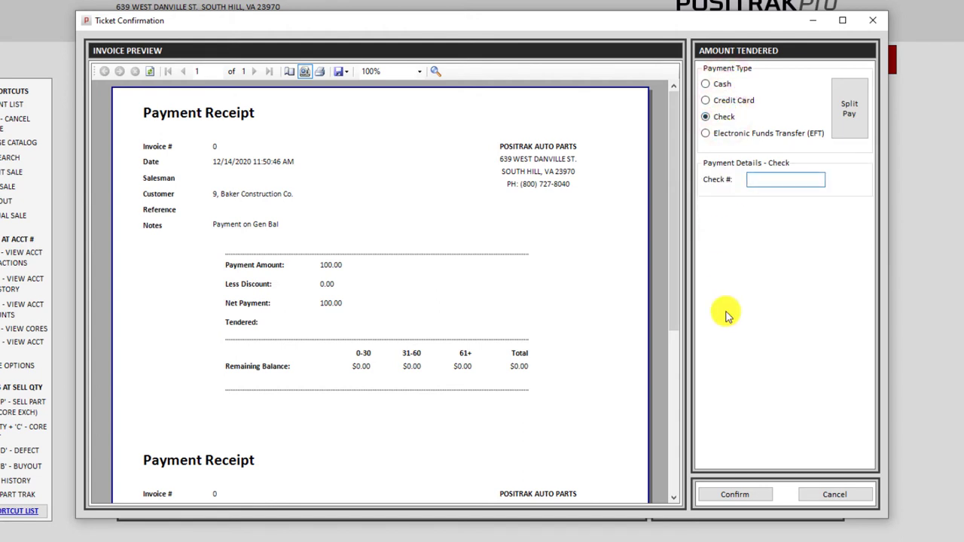
click(735, 496)
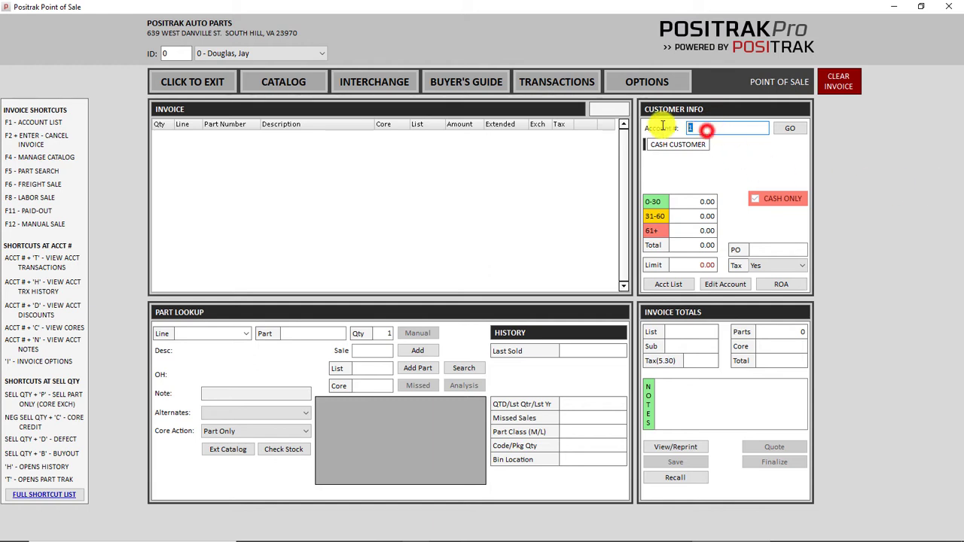
Clear the Account # field, reload the cash account, then blank the account number again.
click(711, 127)
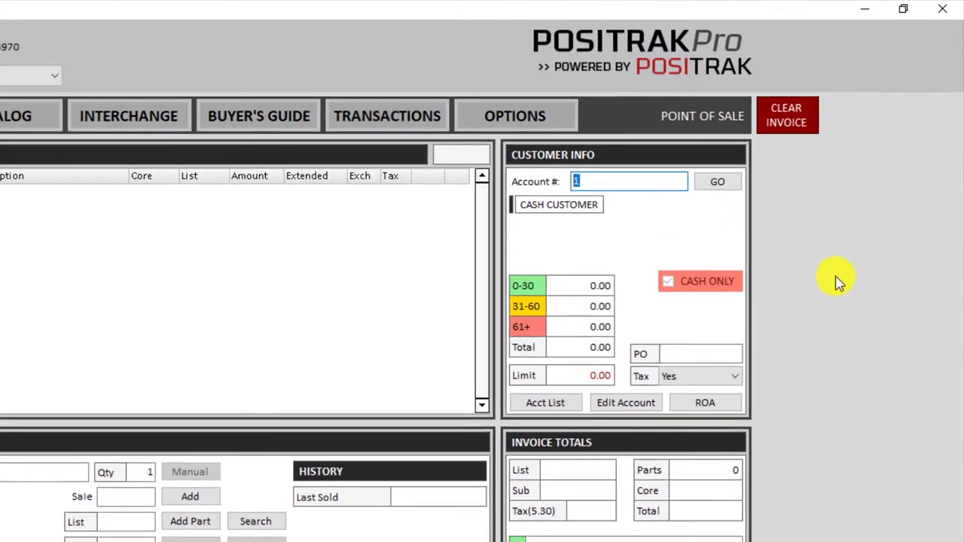
key(BackSpace)
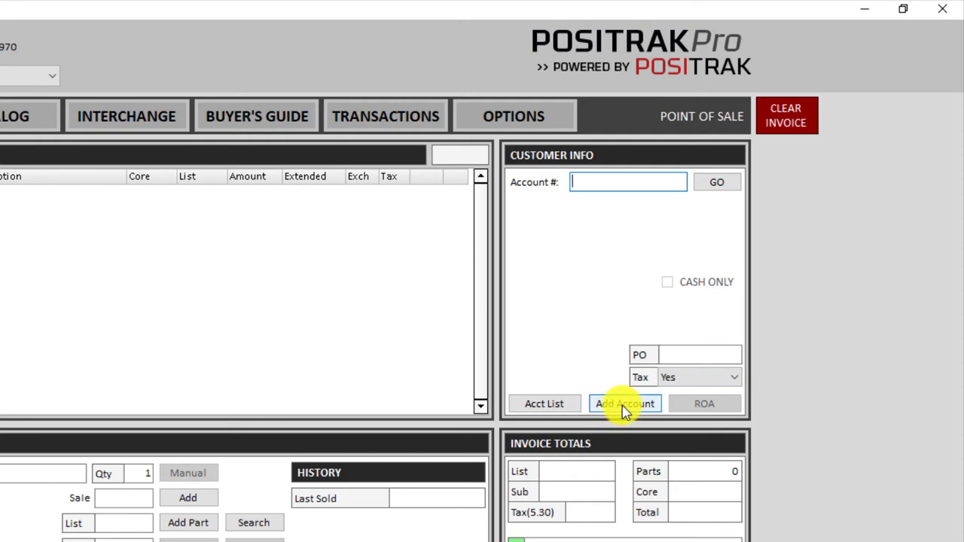
text(1)
key(Return)
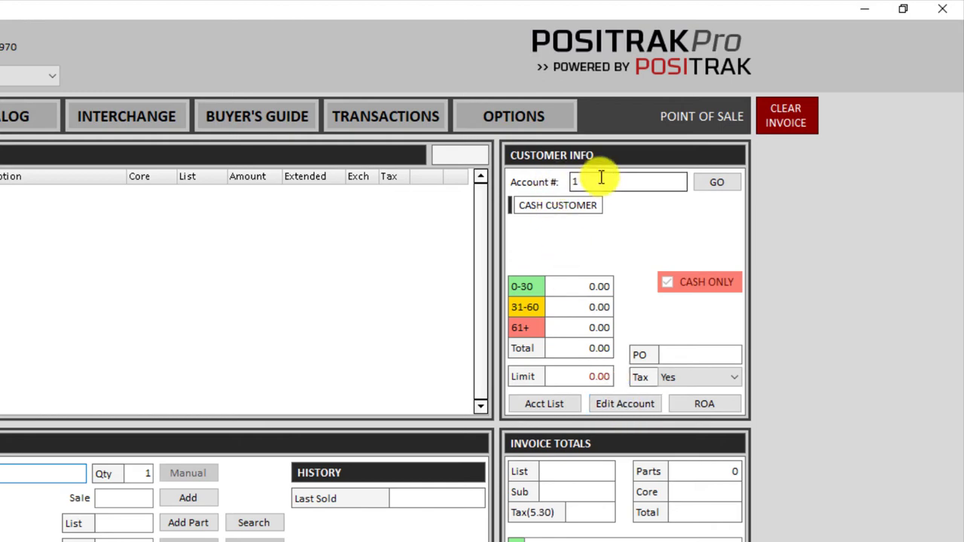
click(599, 184)
key(BackSpace)
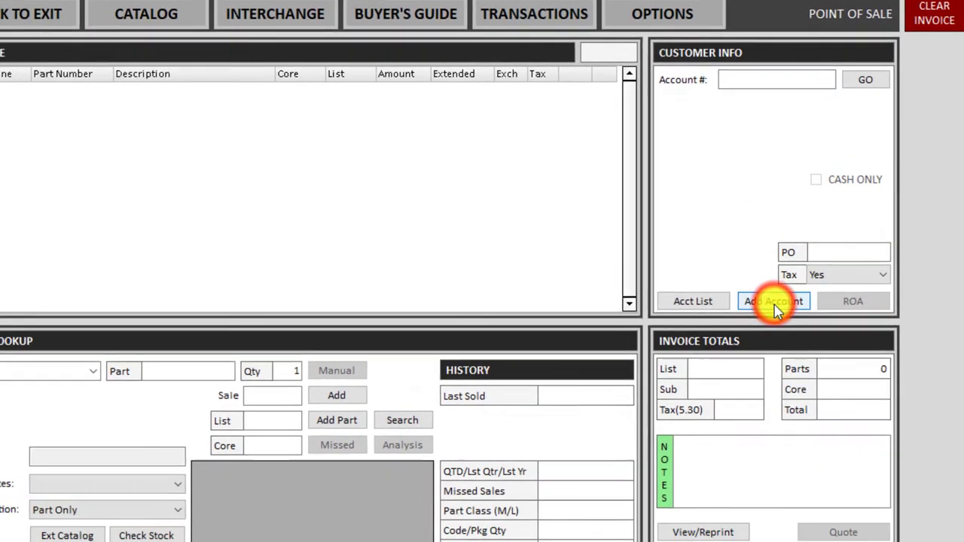
Start a new customer account, switching the template to CHARGE and back to CASH.
click(625, 407)
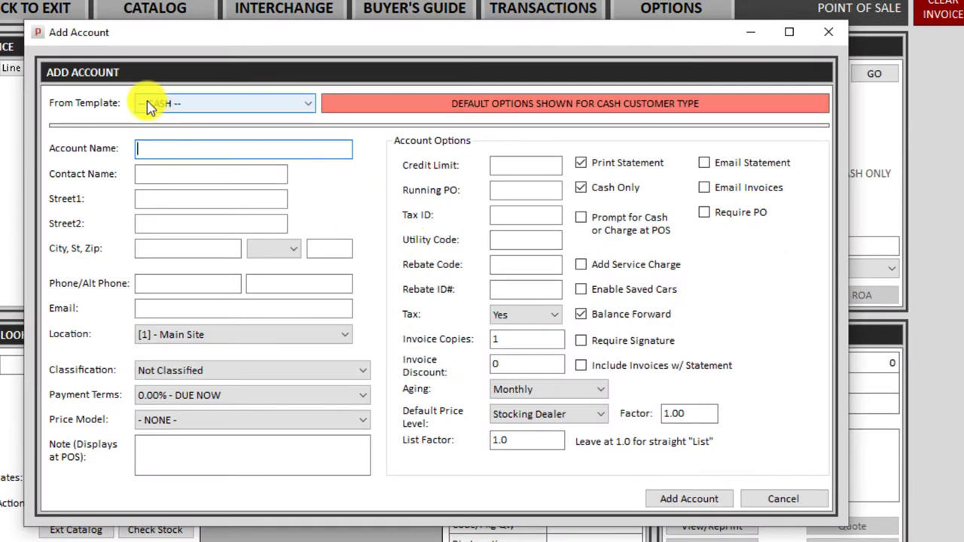
click(230, 103)
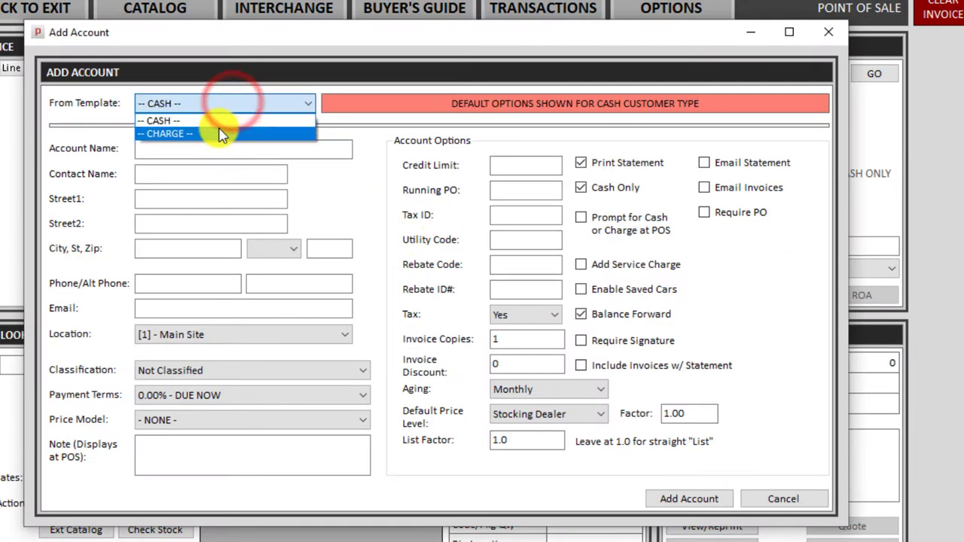
click(222, 134)
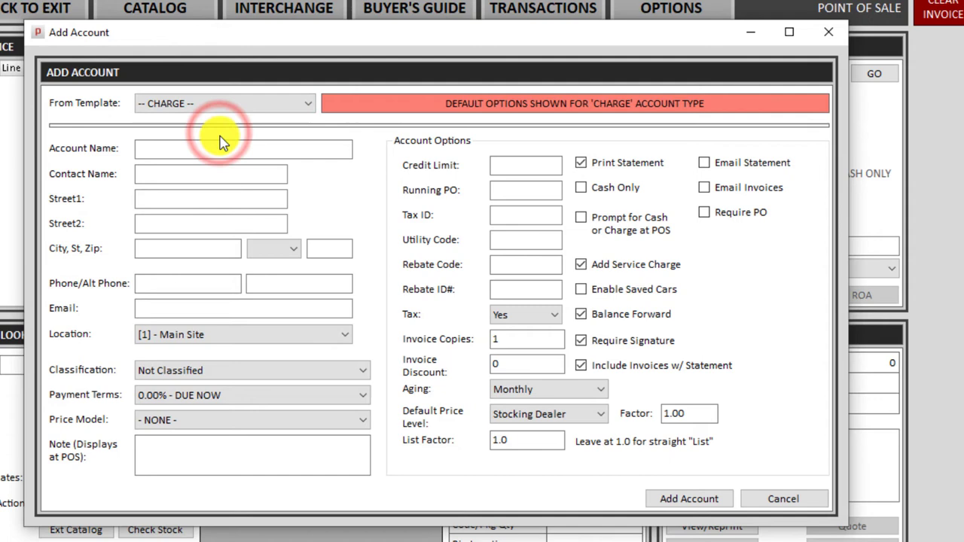
click(208, 103)
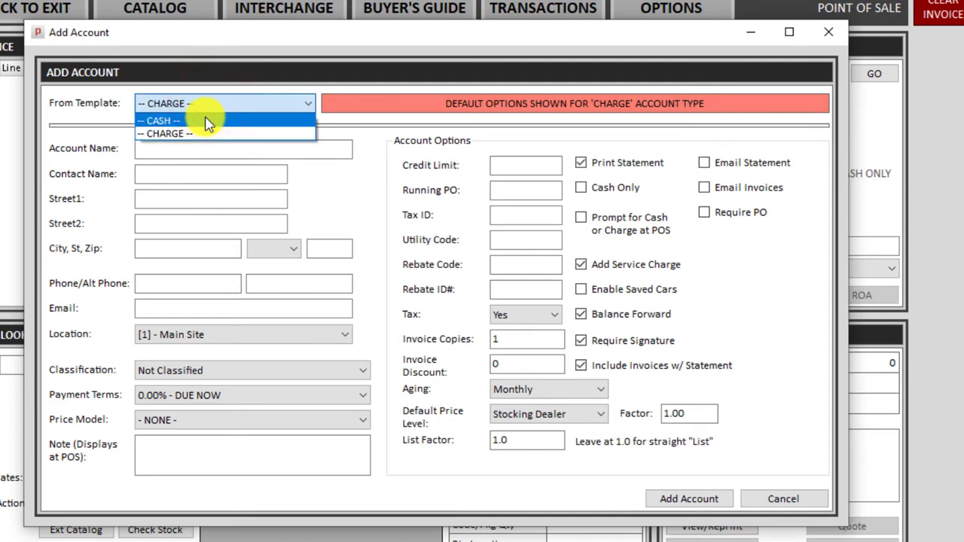
click(208, 120)
Enter the customer's full name, add the cash-only account, and dismiss the success message.
click(192, 150)
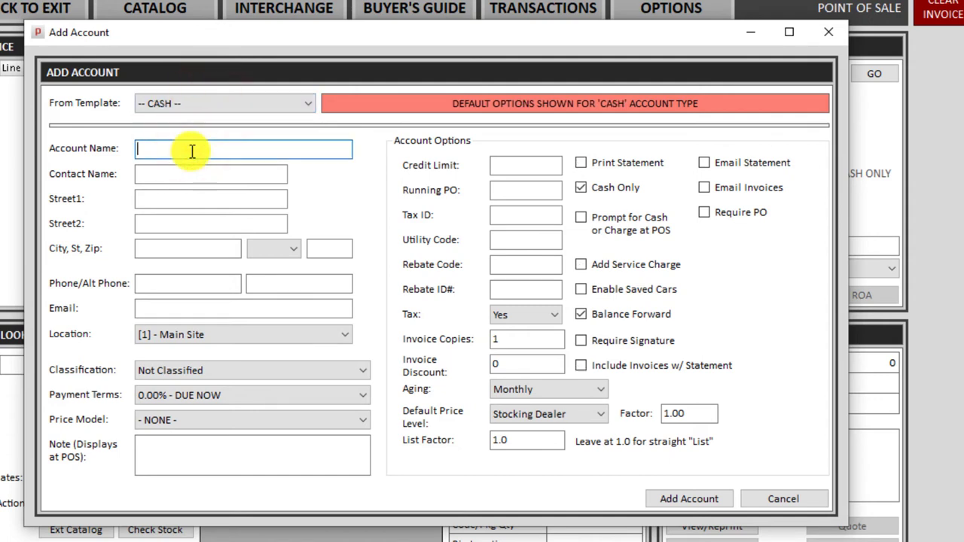
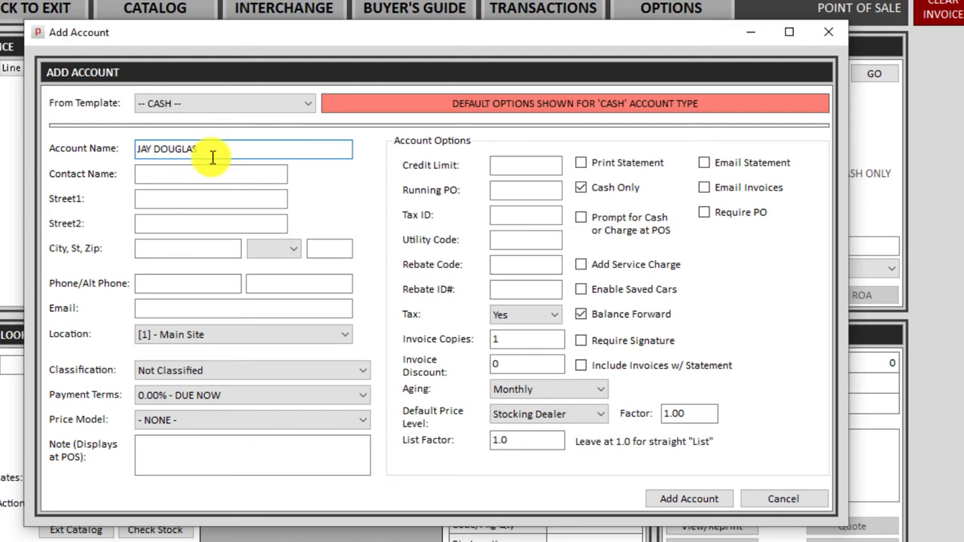
drag(215, 153, 37, 151)
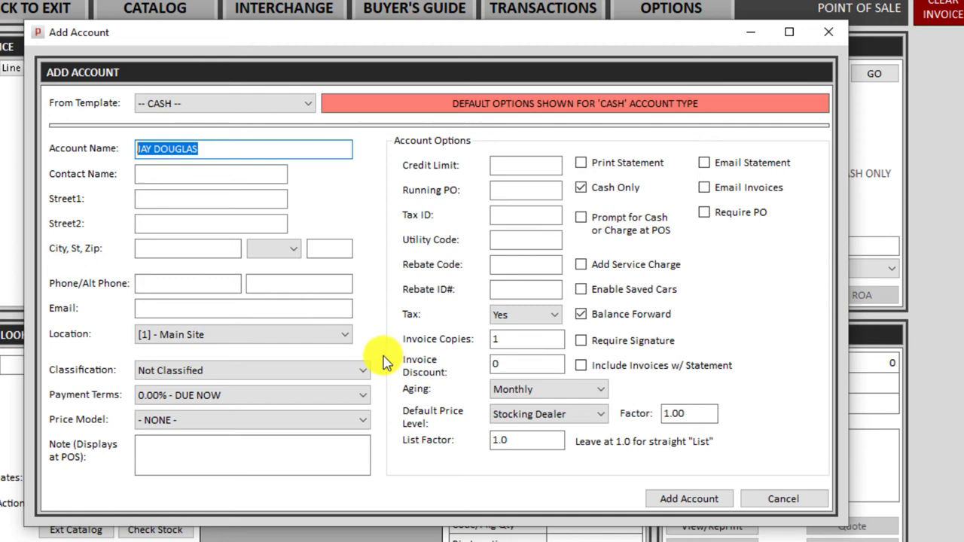
click(691, 500)
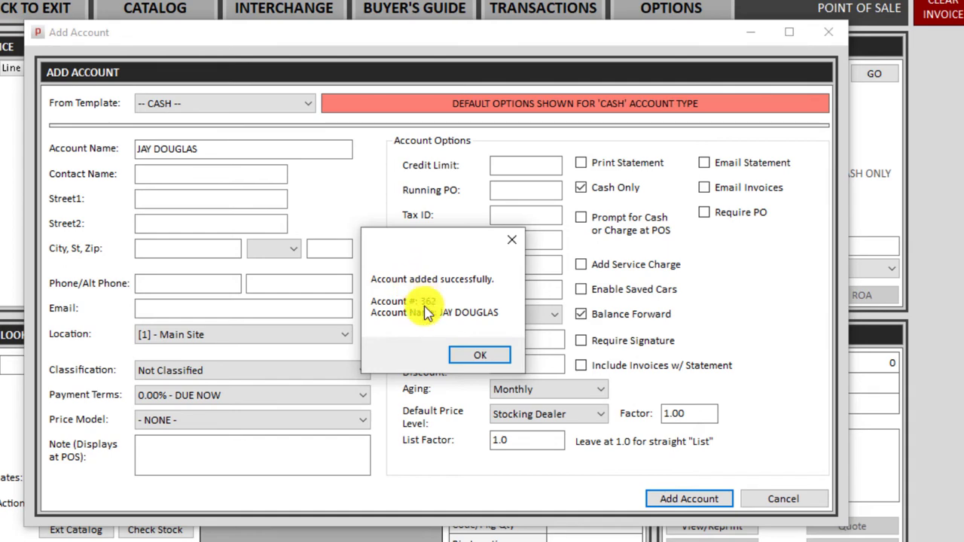
click(480, 356)
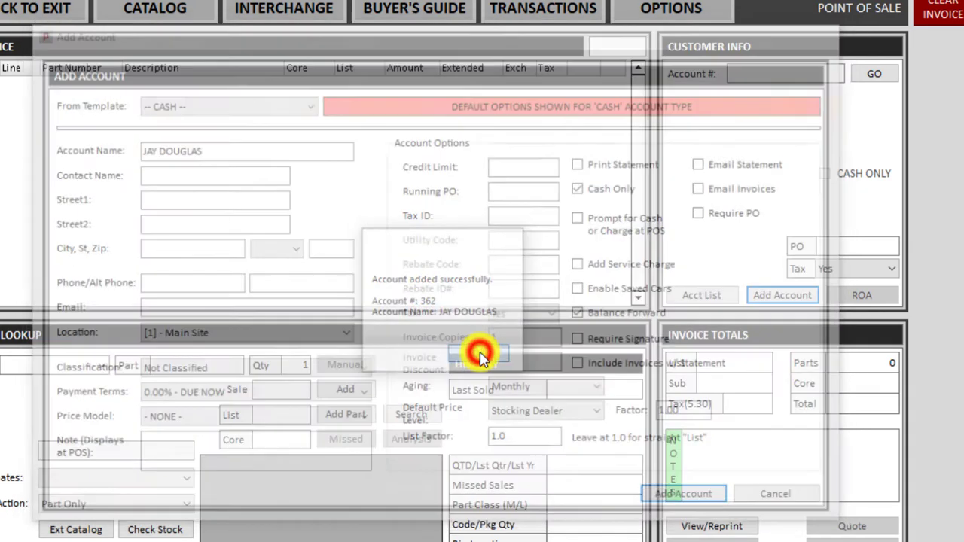
Load the new customer account onto the invoice.
click(766, 74)
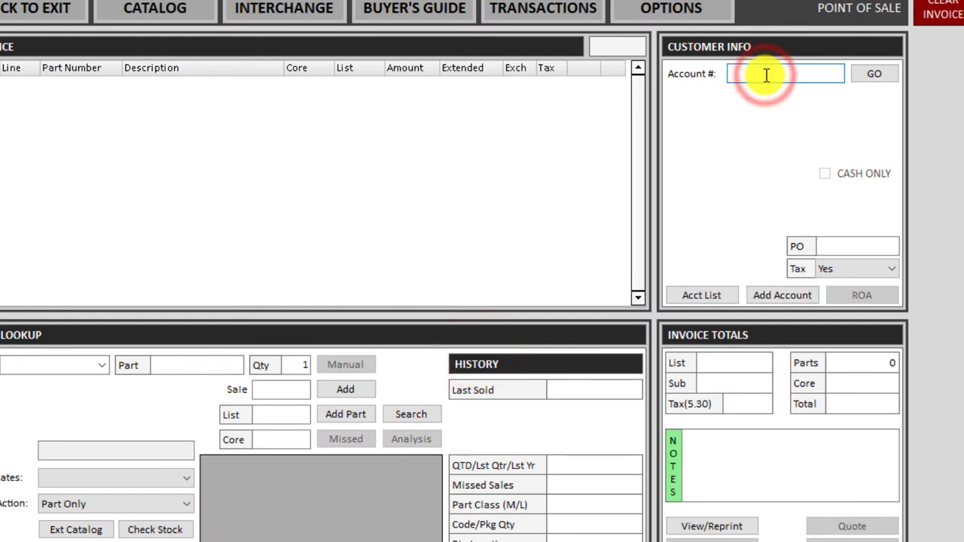
text(362)
key(Return)
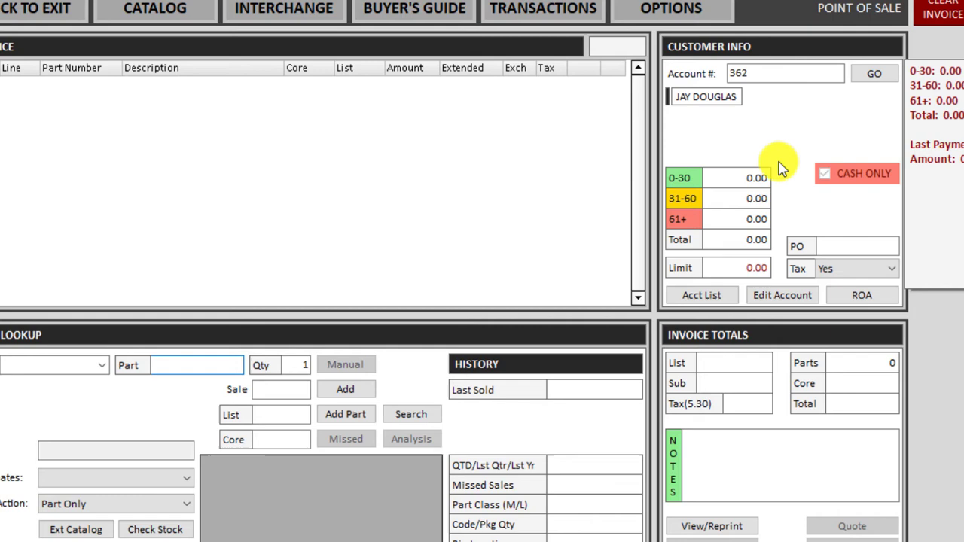
Add the customer's e-mail address to the account record and save the changes.
click(780, 297)
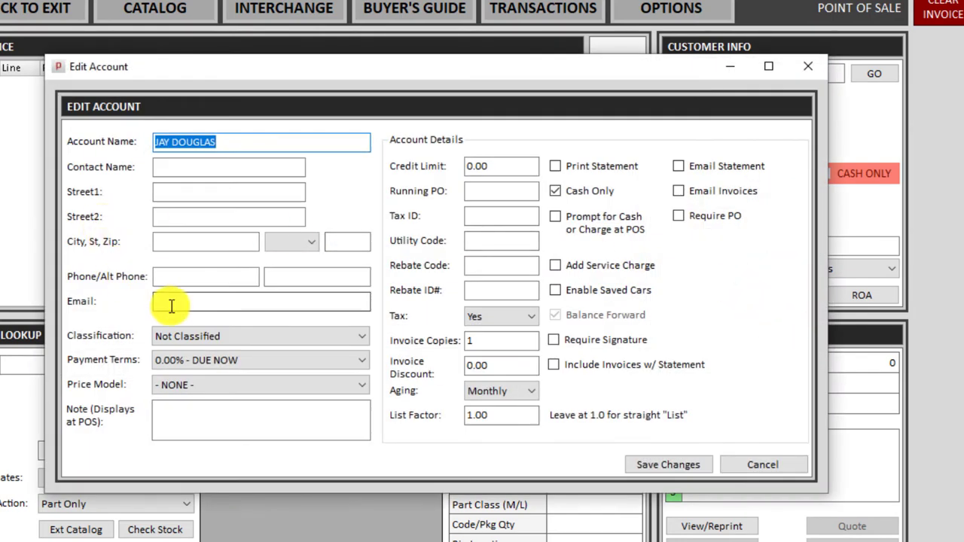
click(171, 305)
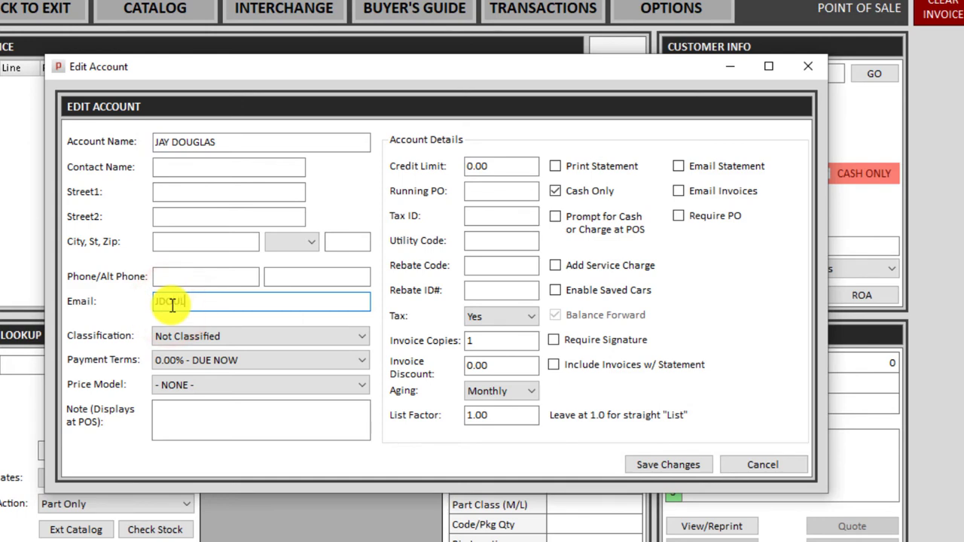
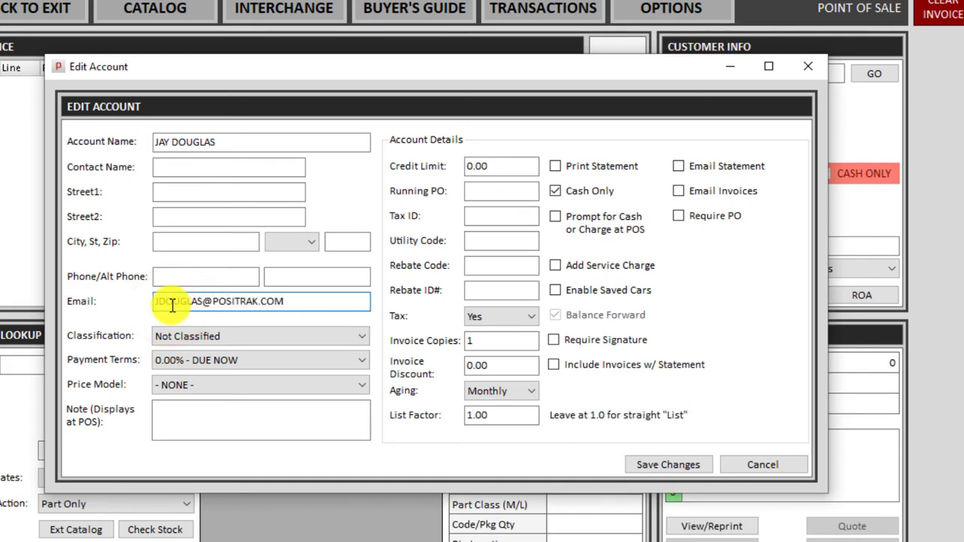
click(668, 466)
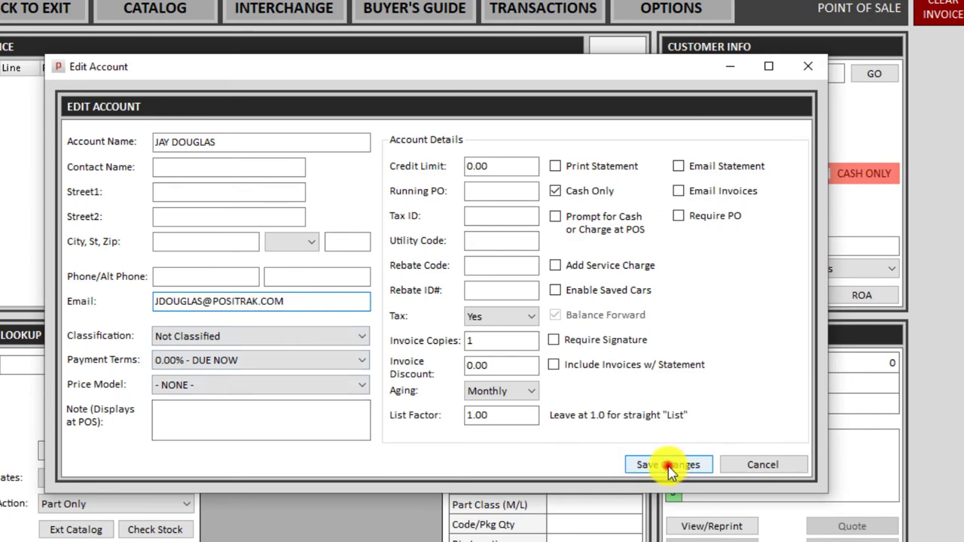
click(473, 341)
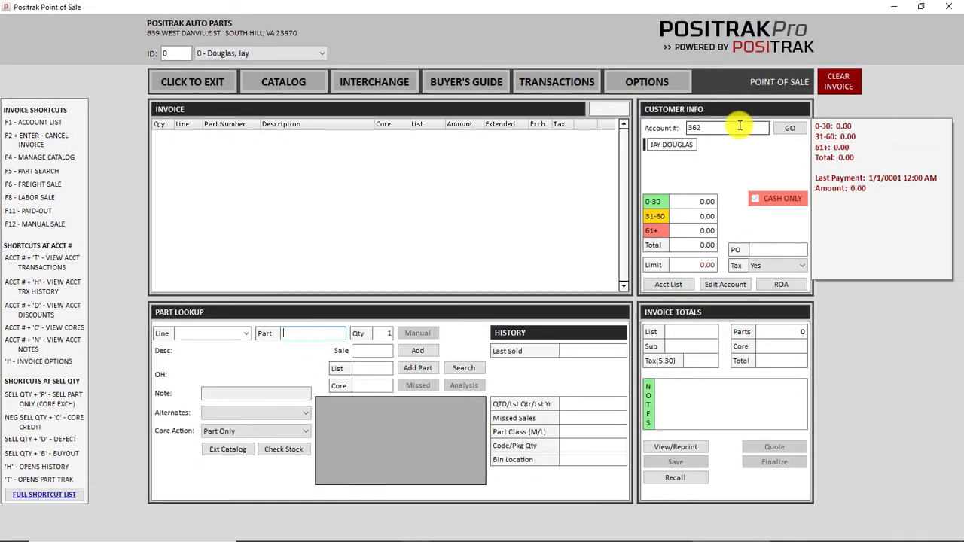
Look up 3116, choose the 31-16 ANCO wiper blade and save its on-hand quantity as 4.
click(311, 332)
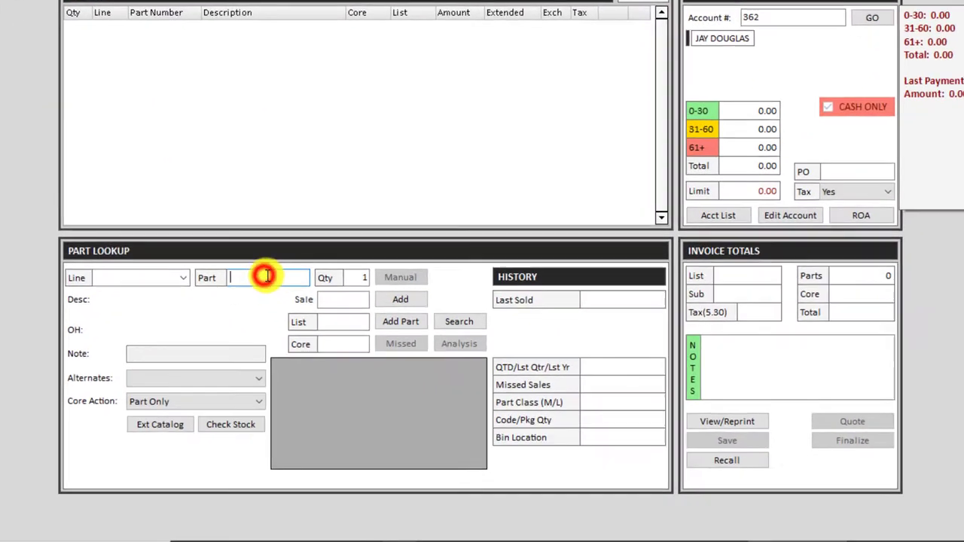
text(311)
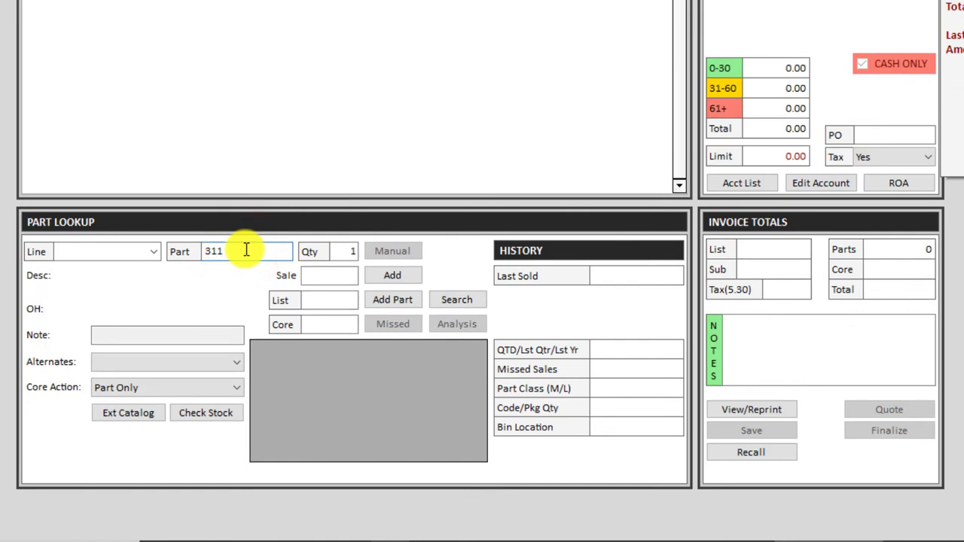
text(6)
key(Return)
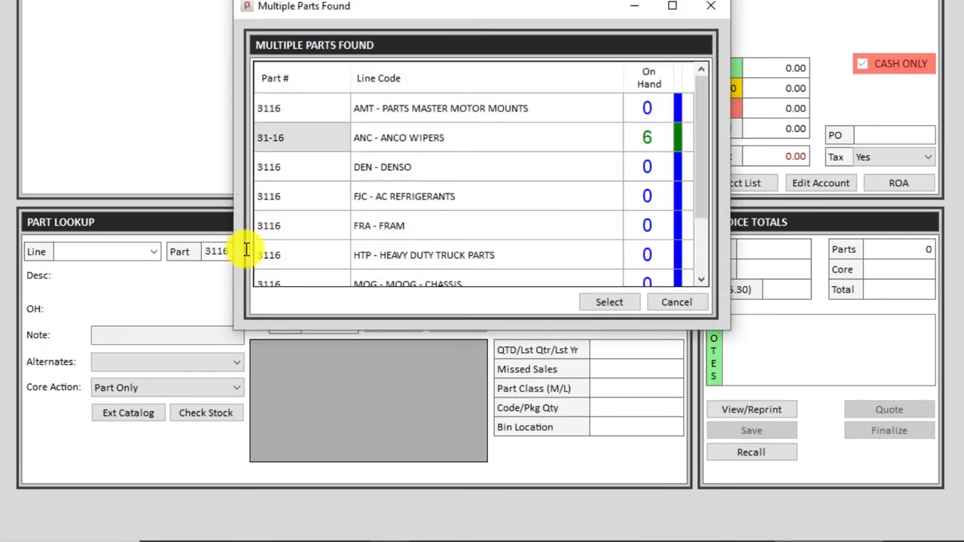
key(Return)
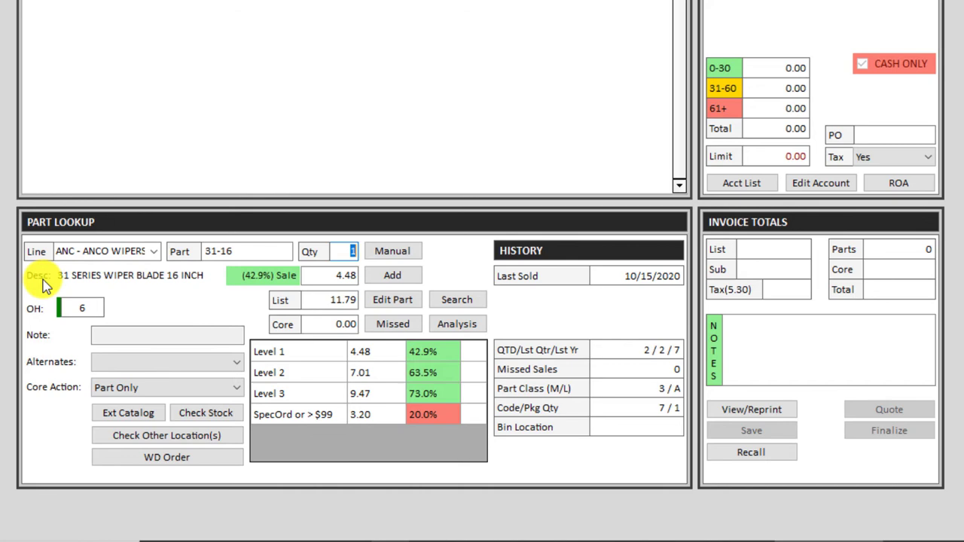
click(393, 305)
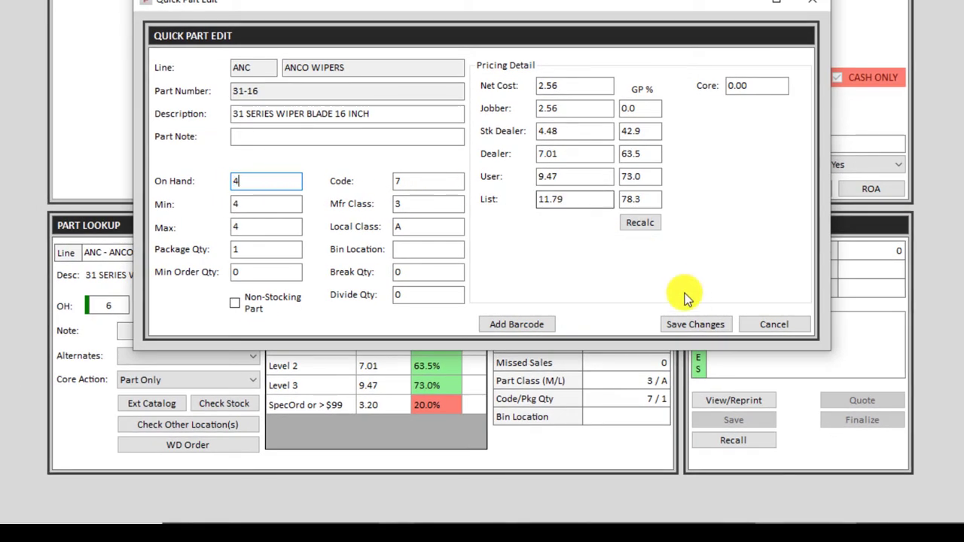
click(694, 323)
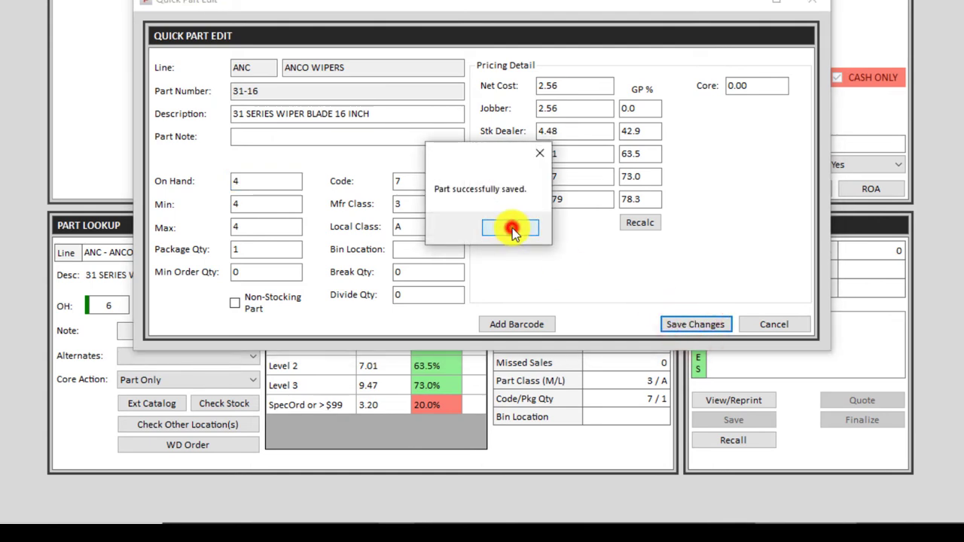
click(512, 228)
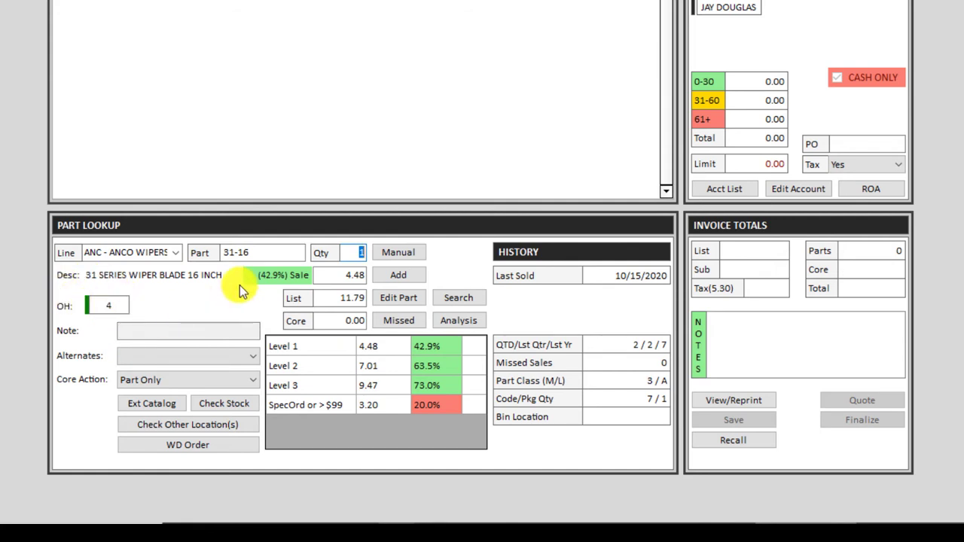
Clear the looked-up part number from the Part field.
click(272, 253)
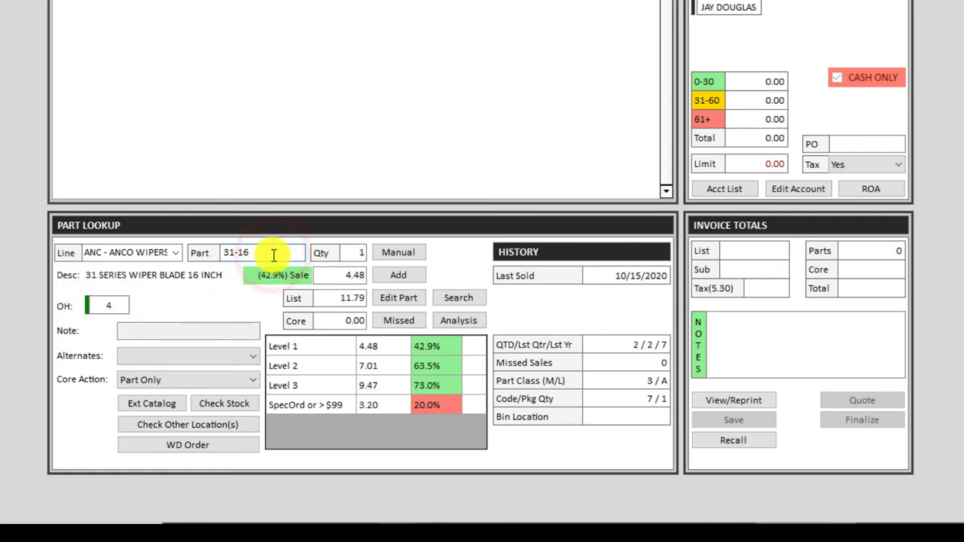
key(BackSpace)
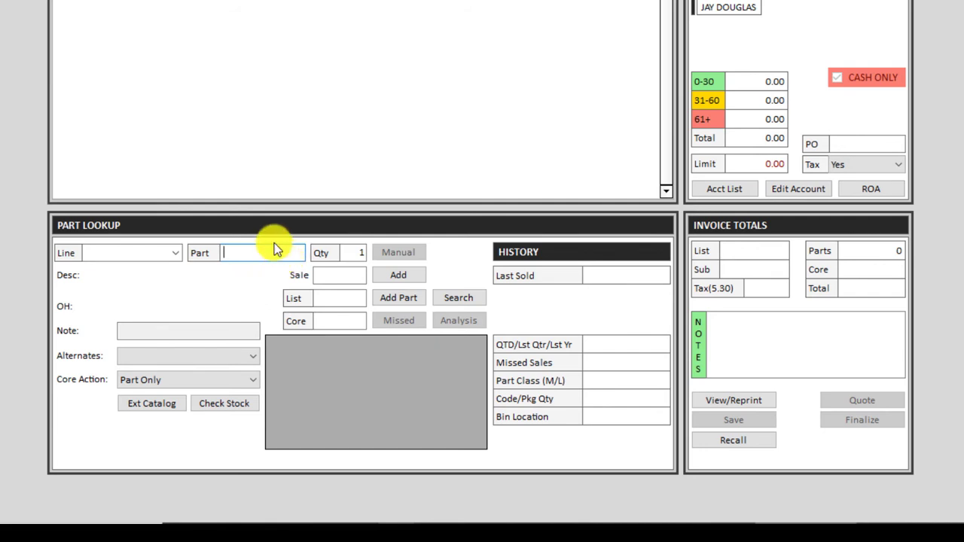
click(259, 248)
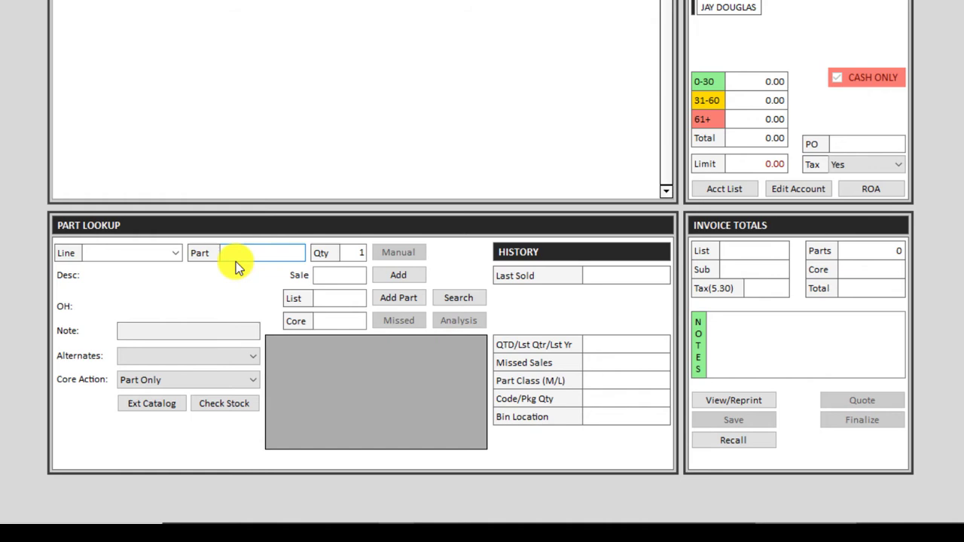
Add part 12345 in line MIS - MISCELLANEOUS, described as DESCRIPTION, with 1 on hand.
click(397, 298)
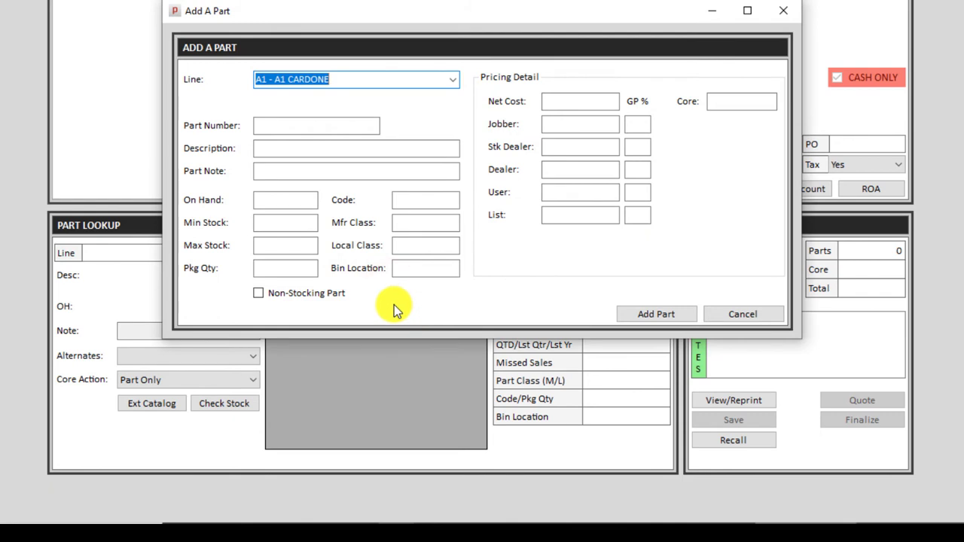
text(MIS - MISCELLANEOUS)
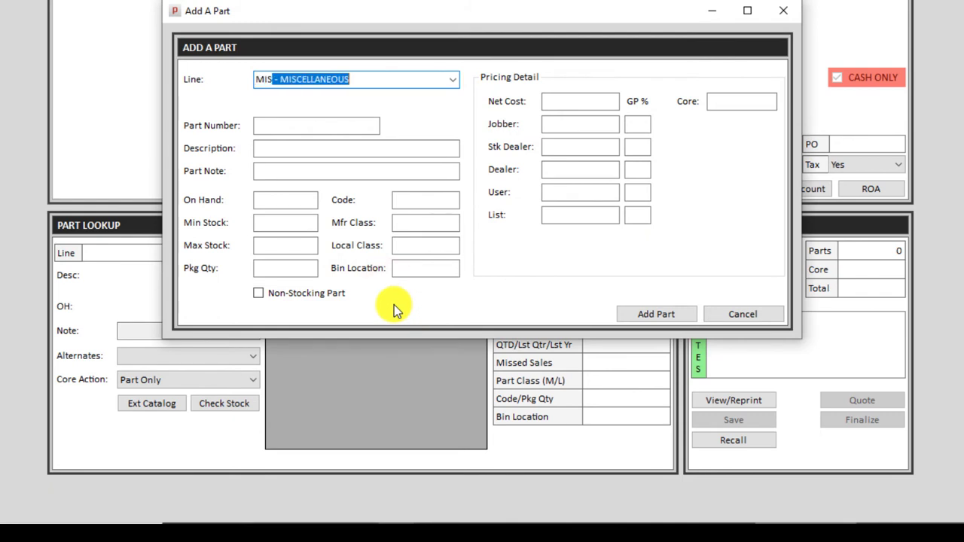
key(Tab)
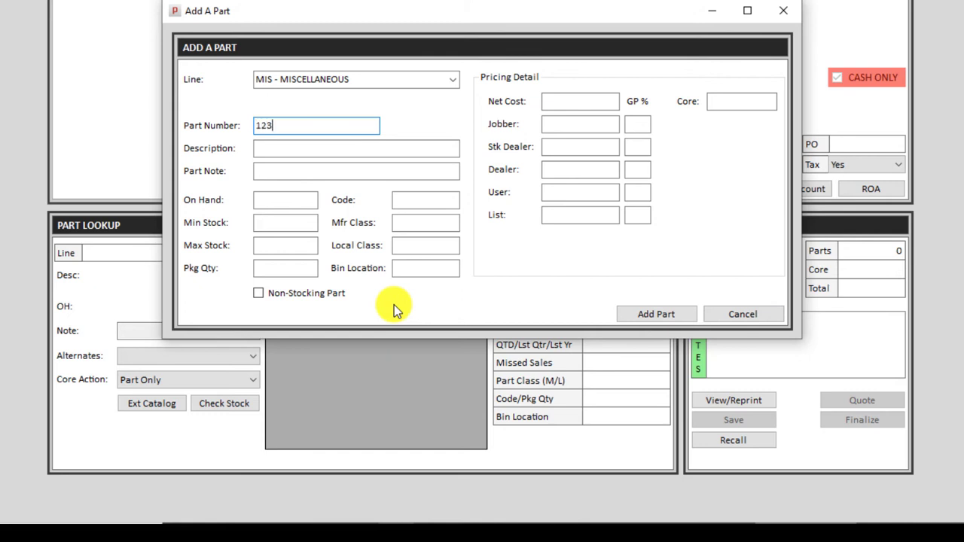
key(Tab)
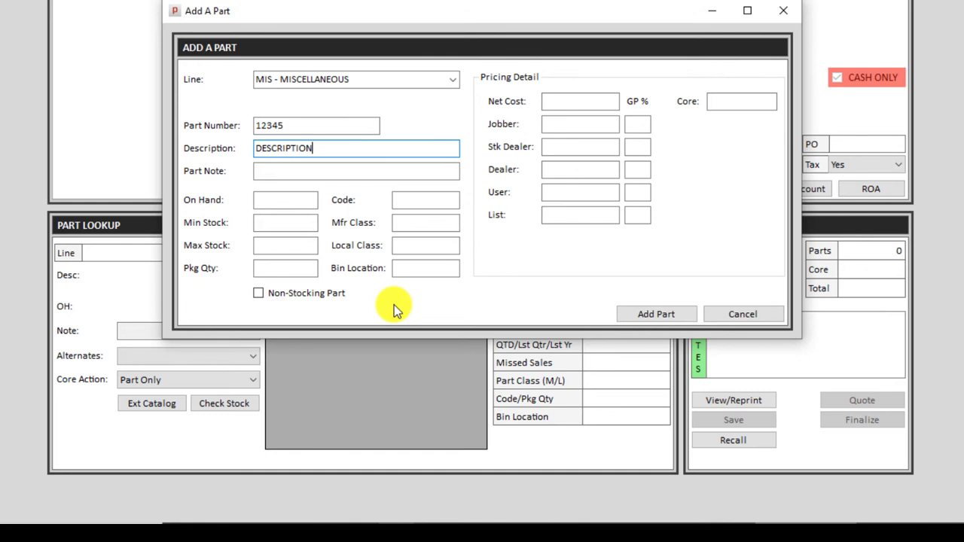
click(289, 200)
text(1)
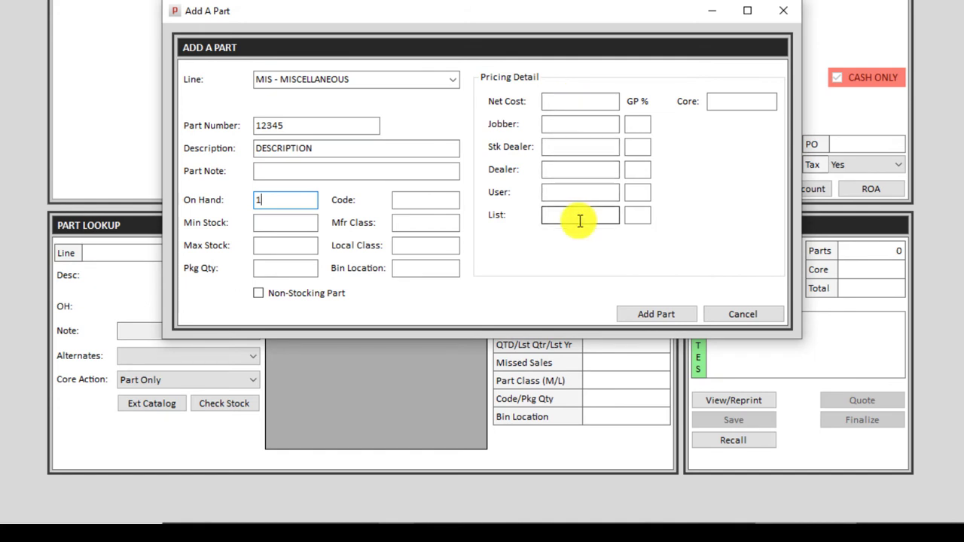
click(658, 320)
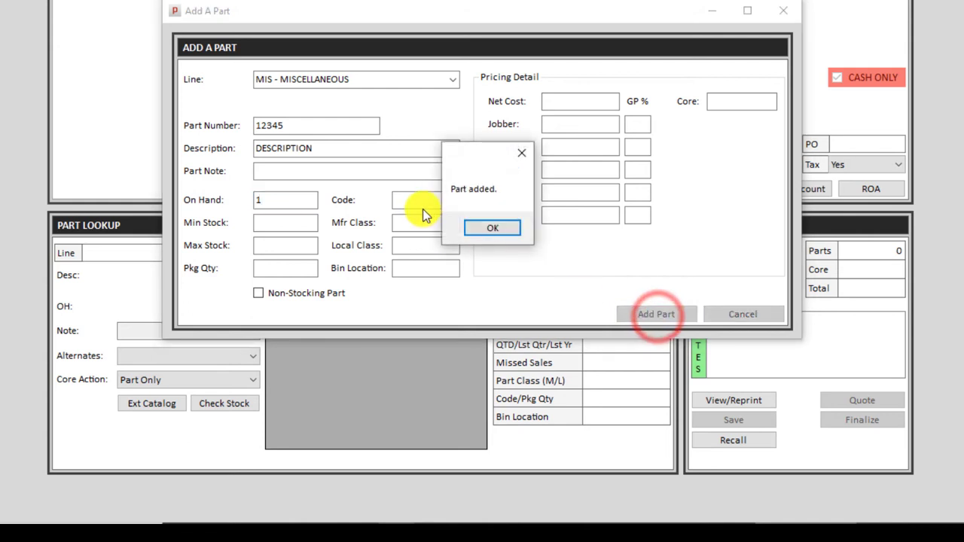
click(485, 229)
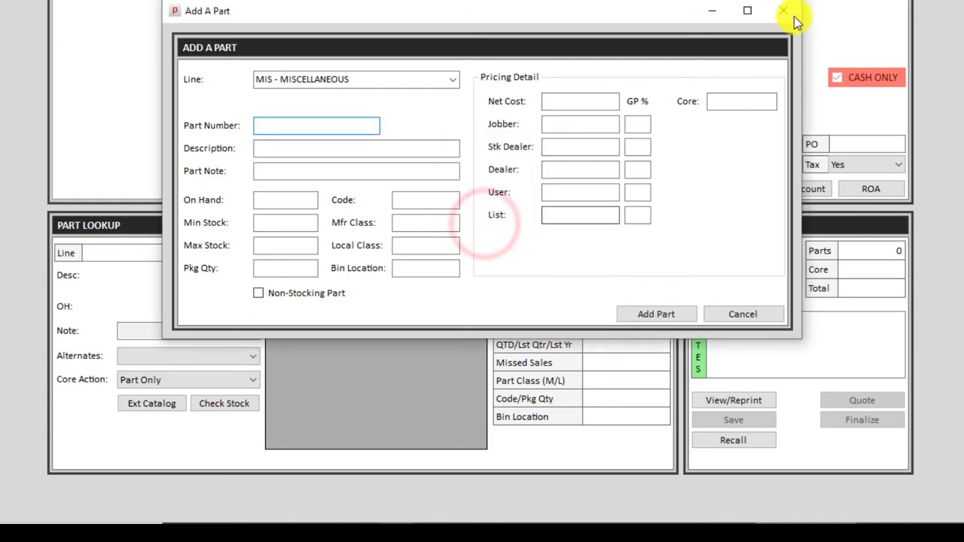
click(785, 14)
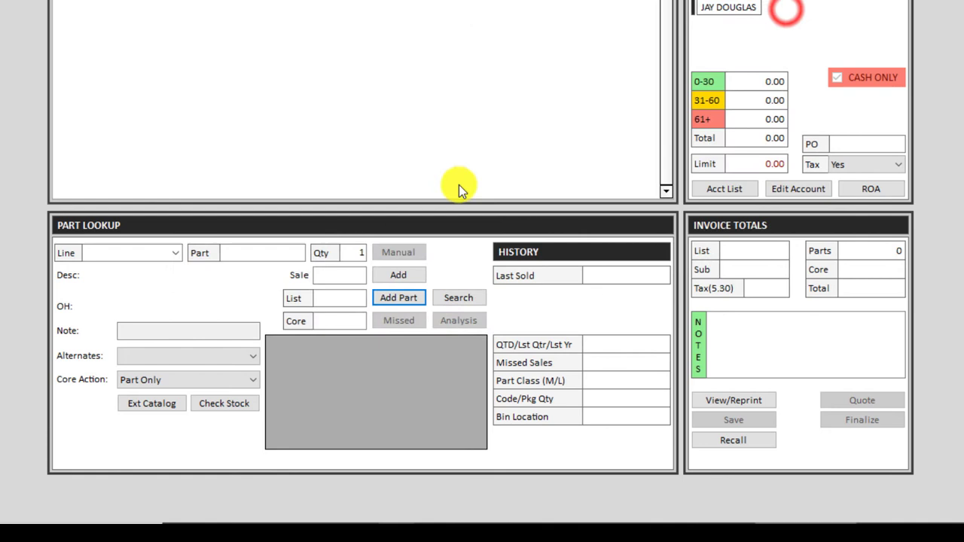
click(276, 253)
Look up the new part 12345, then cancel the current invoice.
text(12345)
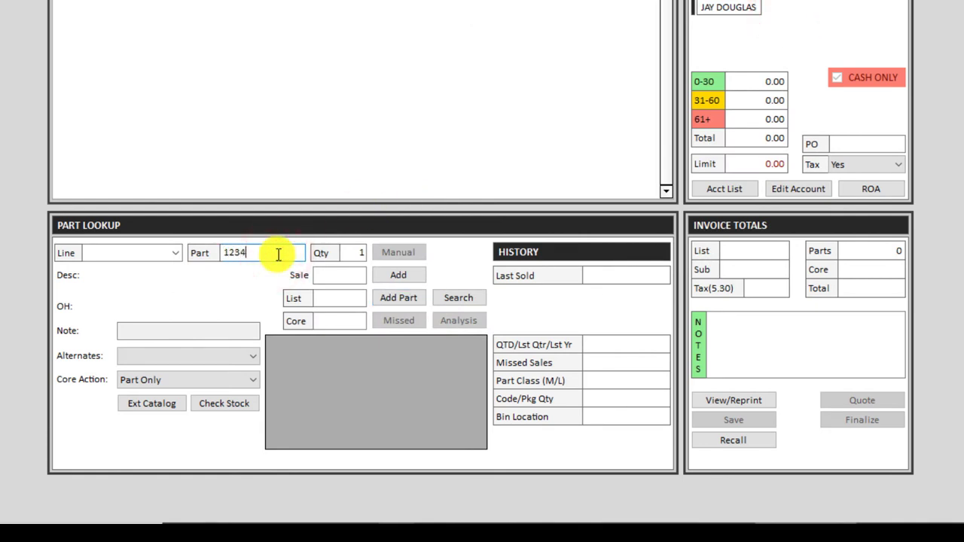
key(Tab)
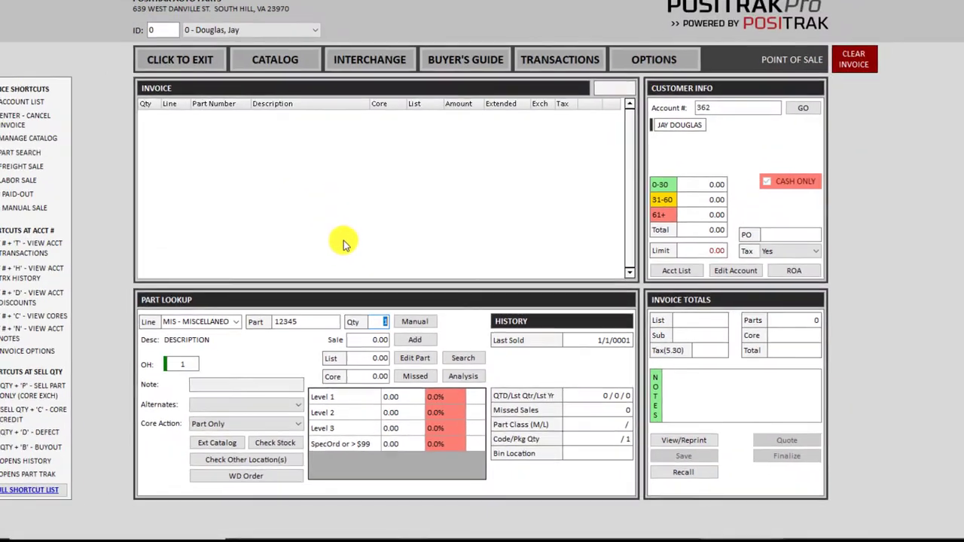
key(F2)
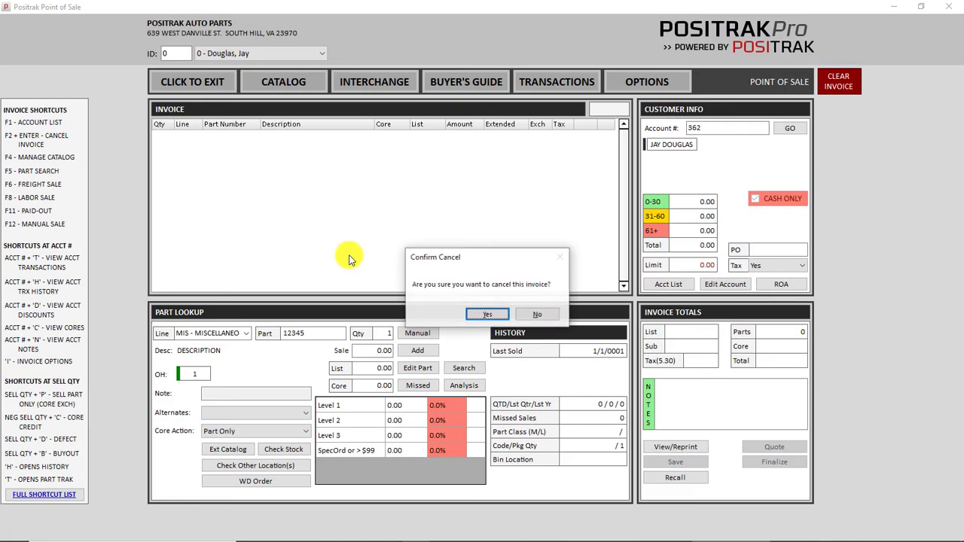
key(Return)
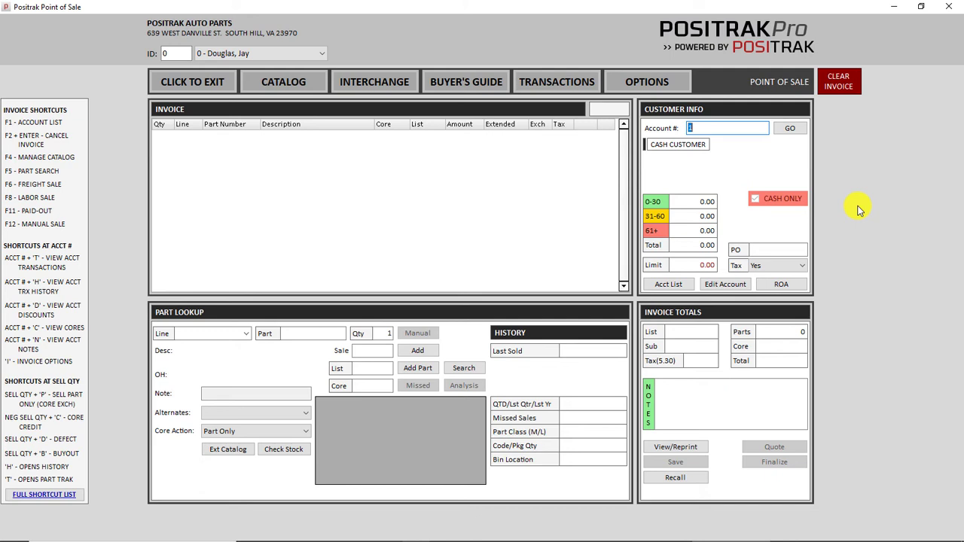
text(9)
key(Return)
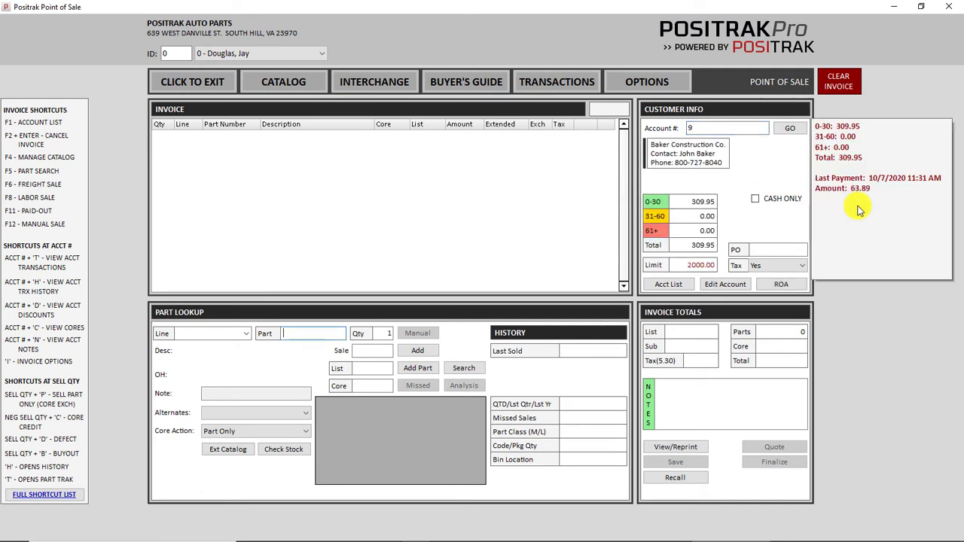
text(51515)
key(Return)
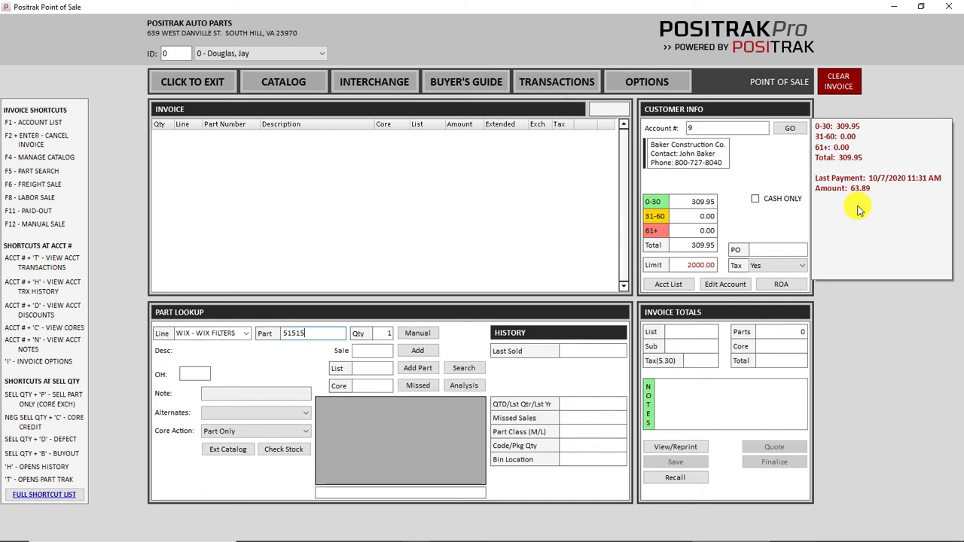
key(Return)
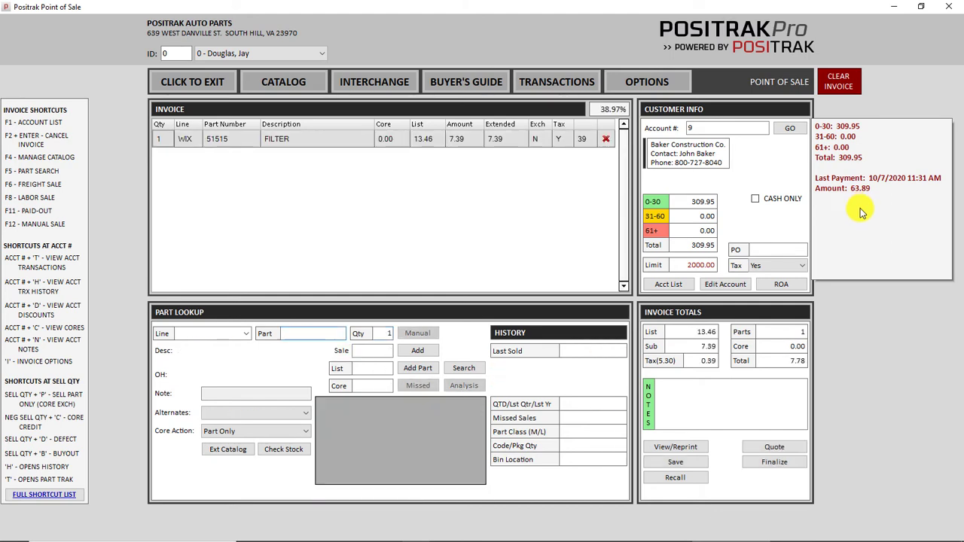
Start finalizing the invoice as an account charge, then back out of payment.
click(775, 467)
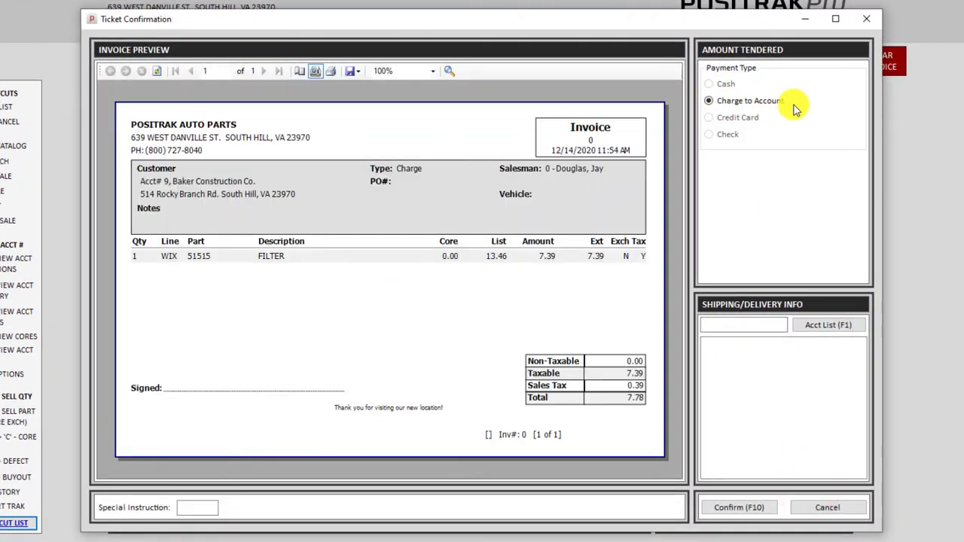
click(748, 98)
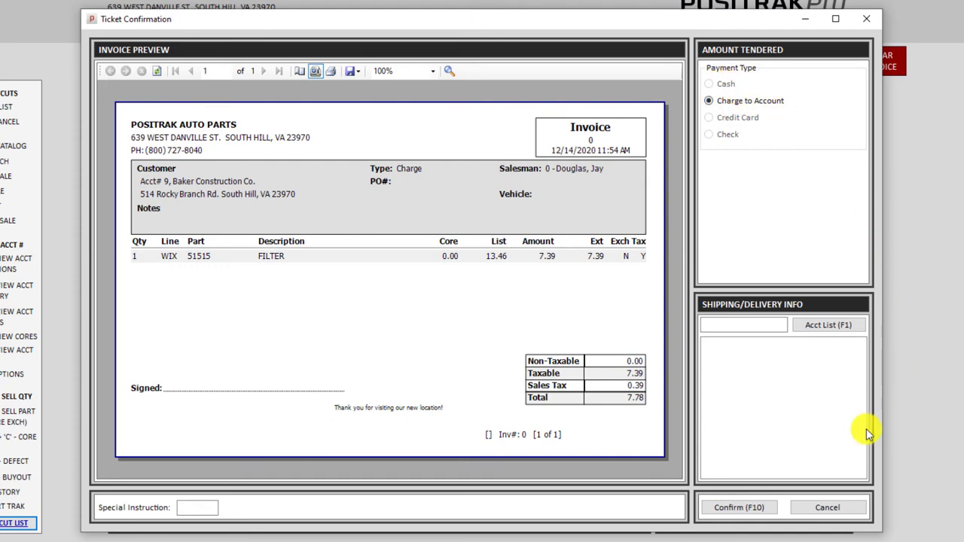
click(827, 509)
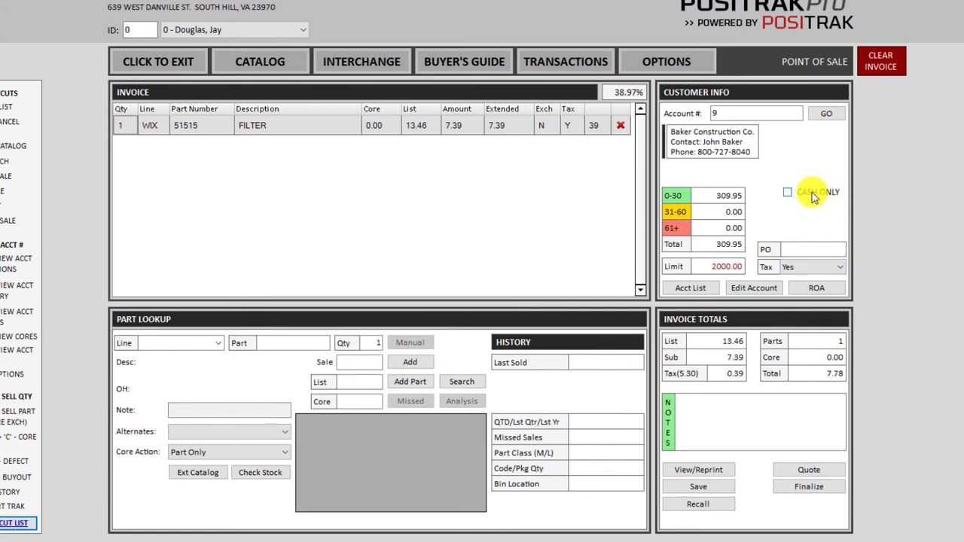
Make the account cash-only, then try Cash, Credit Card and Check at finalize without paying.
click(813, 195)
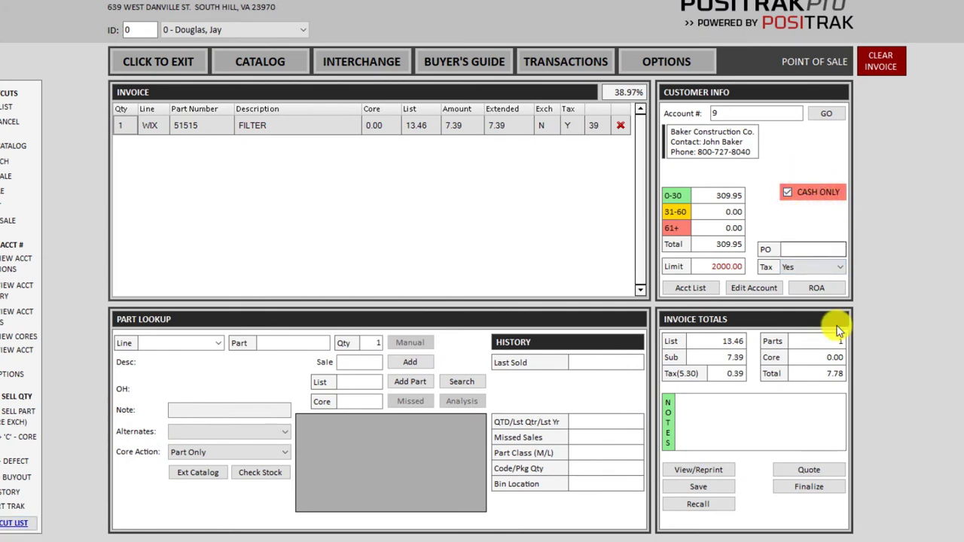
click(813, 488)
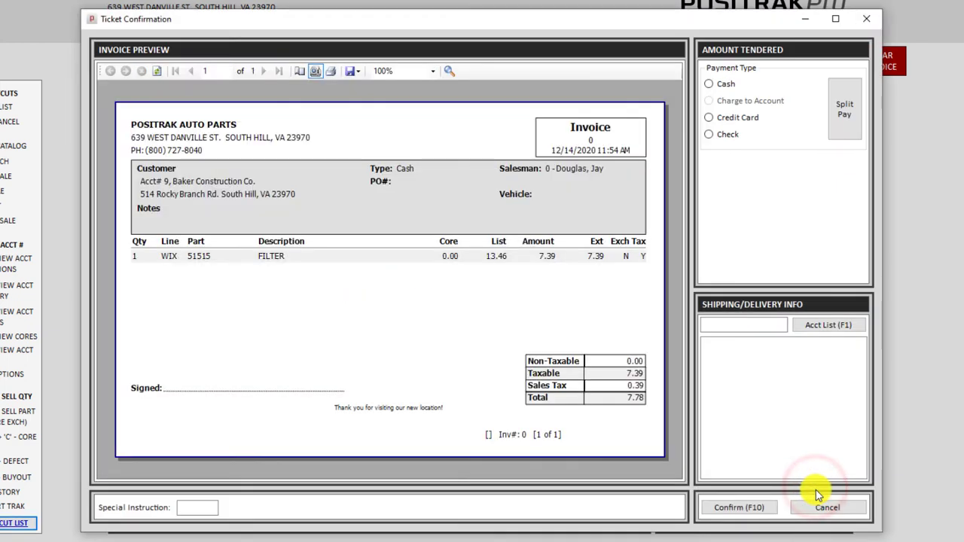
click(727, 87)
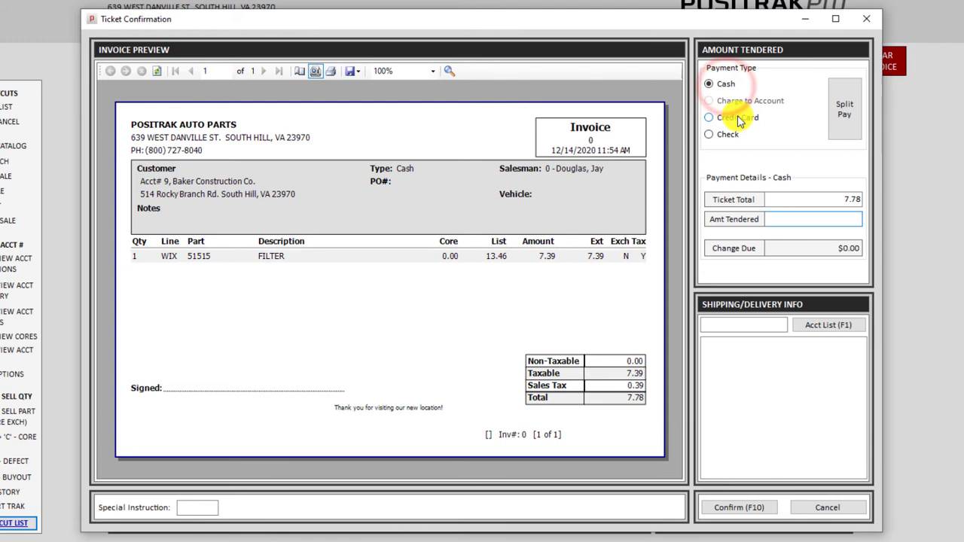
click(734, 118)
click(725, 136)
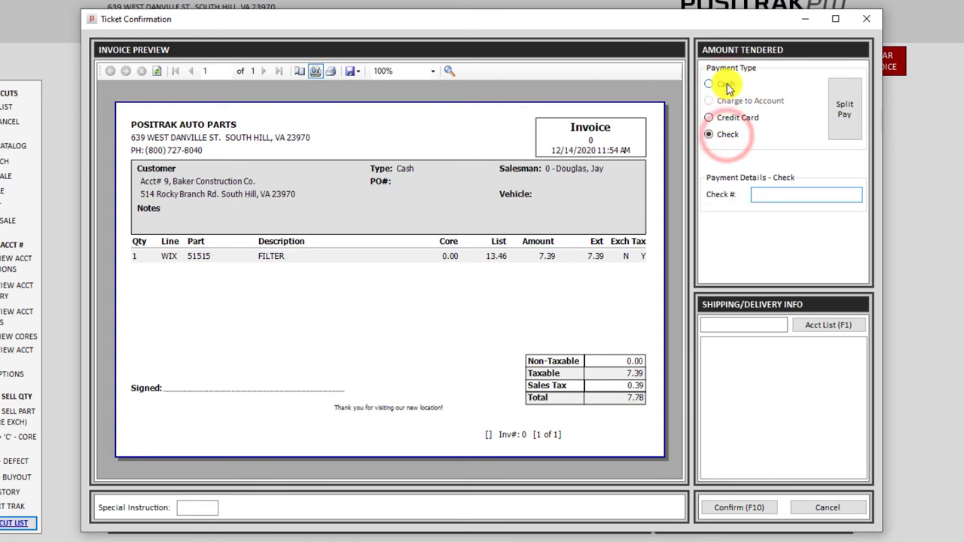
click(726, 85)
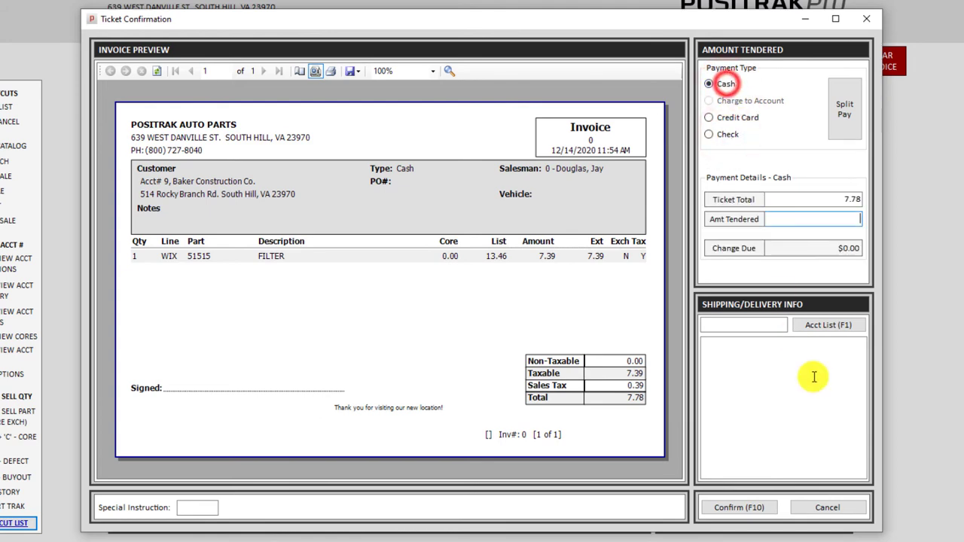
click(829, 508)
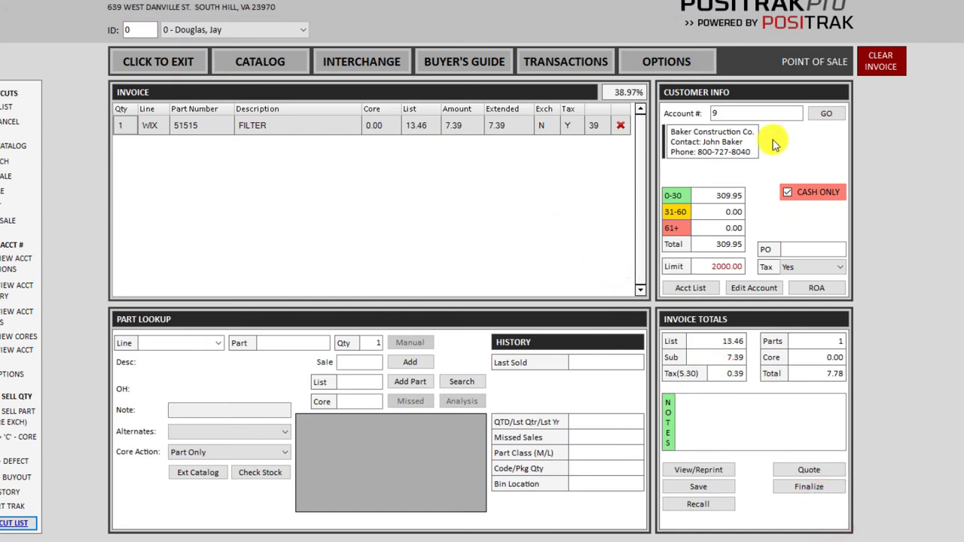
Clear the filter invoice, review past invoice 28609, and bring up Transaction Search.
click(868, 68)
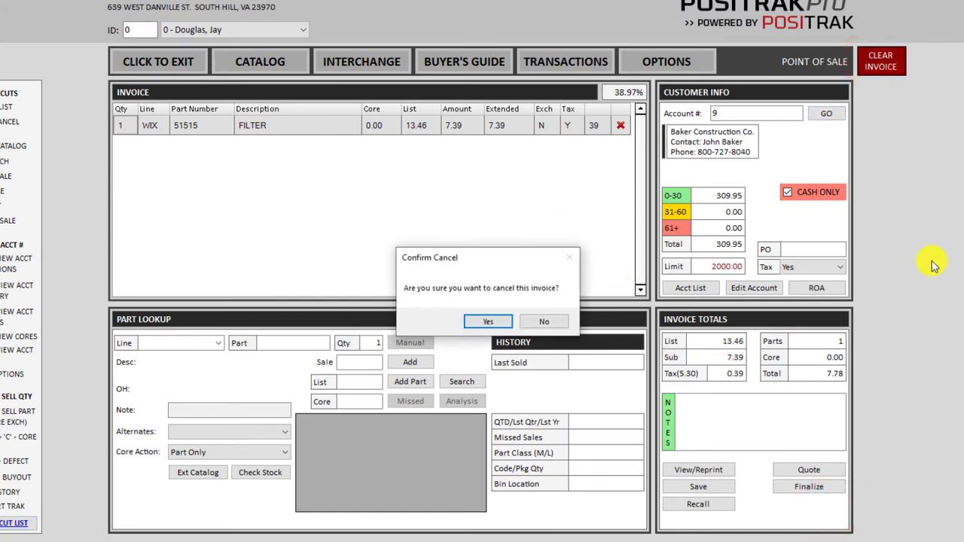
key(Return)
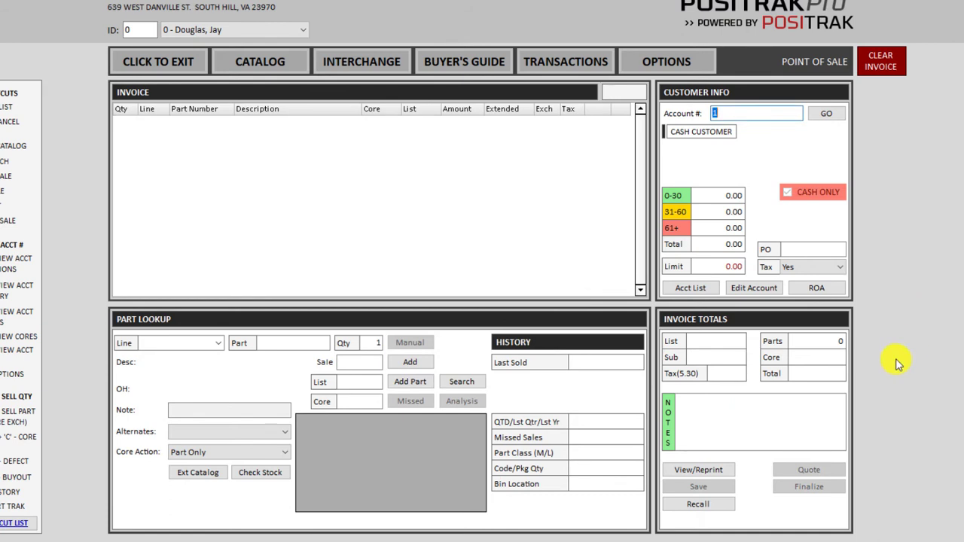
click(698, 471)
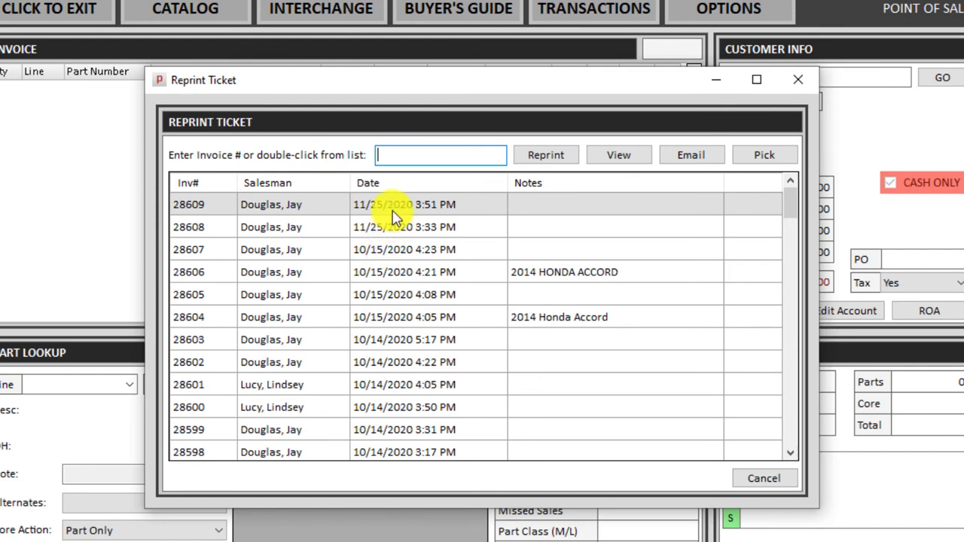
click(395, 211)
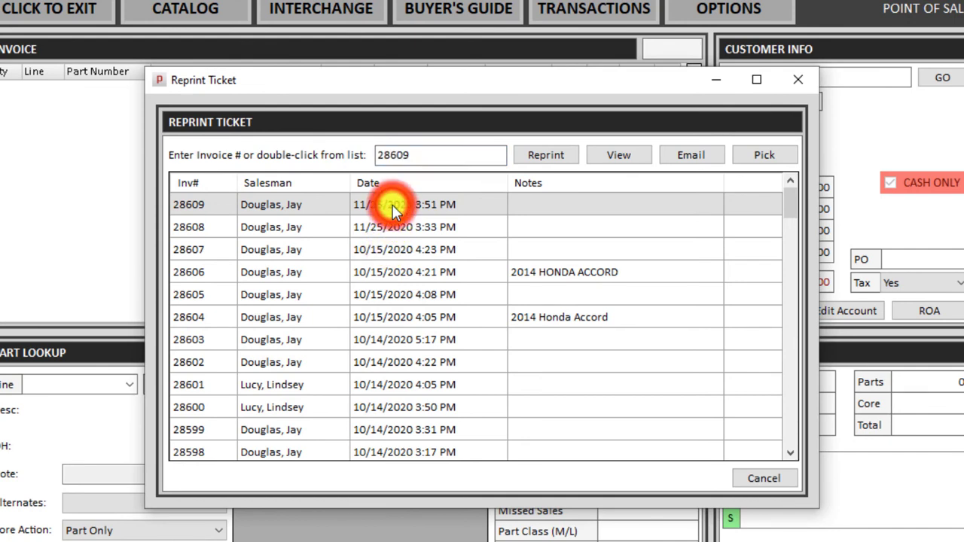
drag(420, 154, 333, 134)
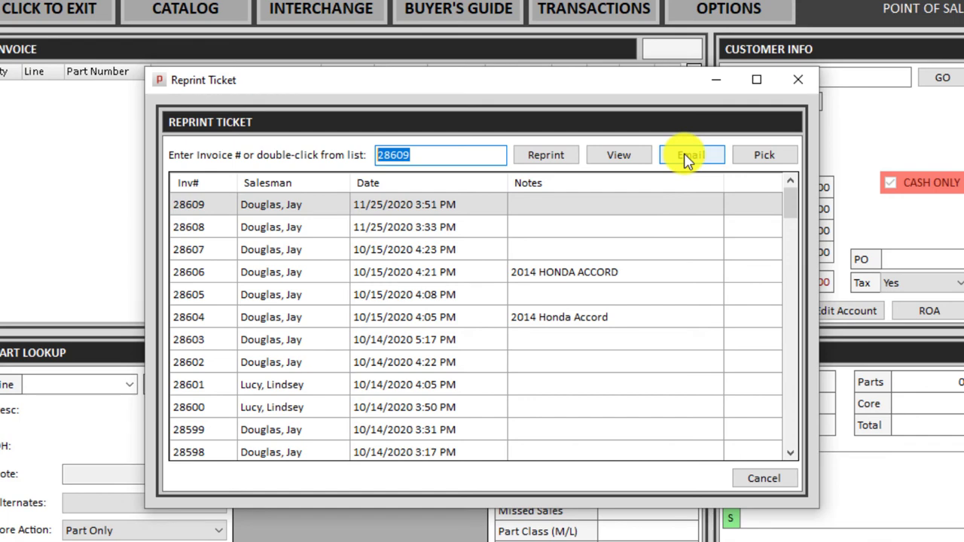
click(617, 159)
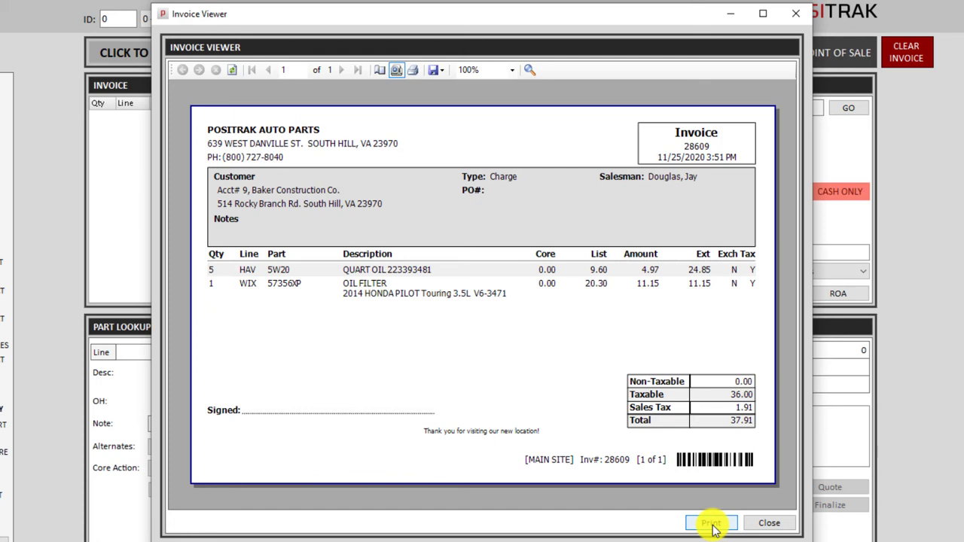
click(769, 529)
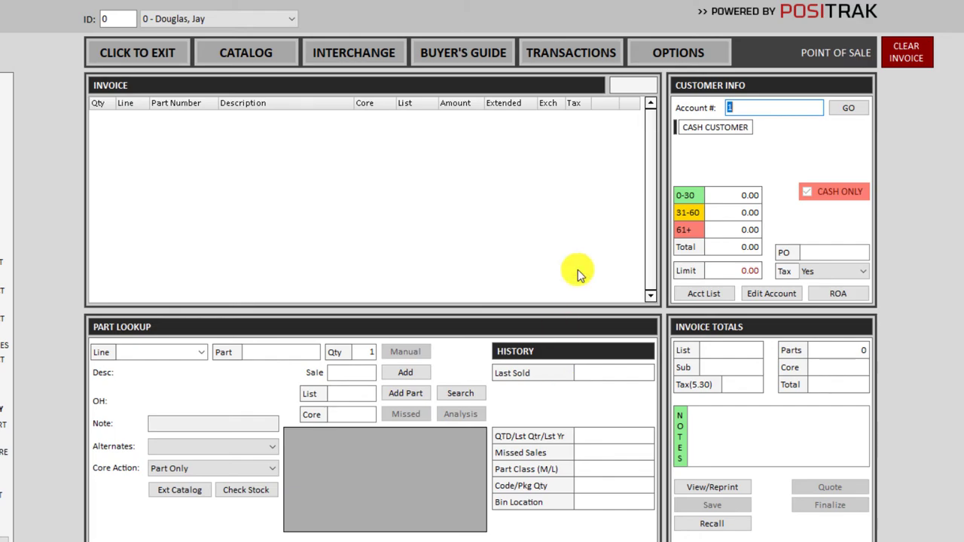
click(573, 55)
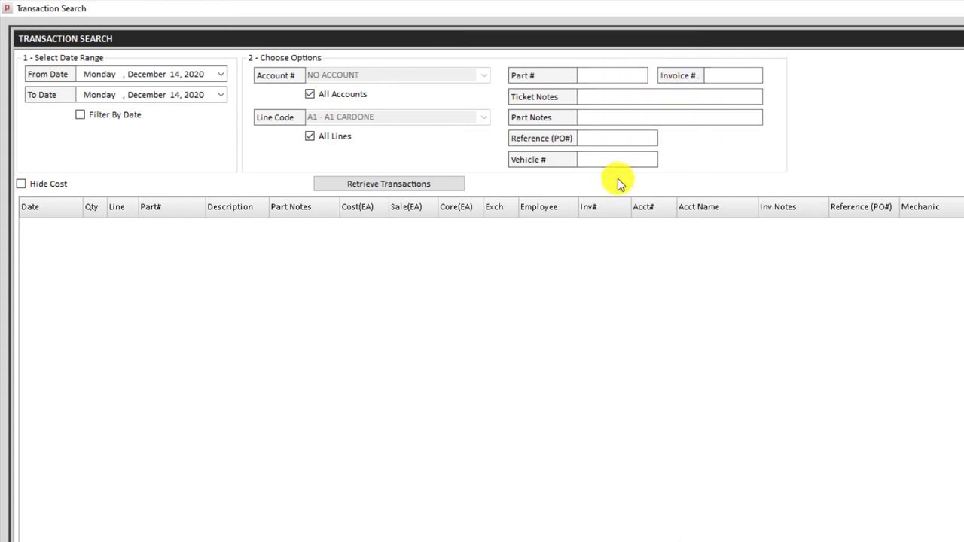
Retrieve the transactions for invoice 100, check their invoice actions, and close the search.
click(730, 77)
text(1)
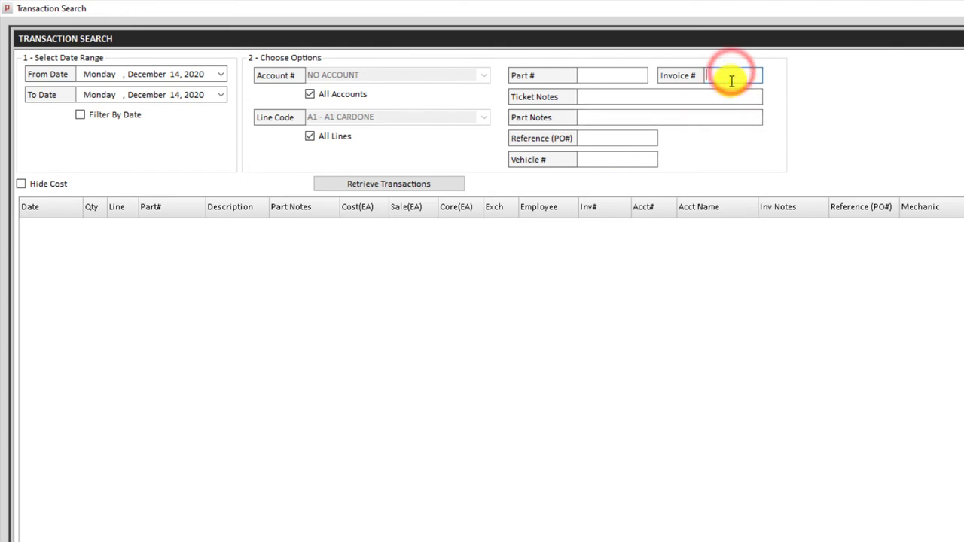
text(00)
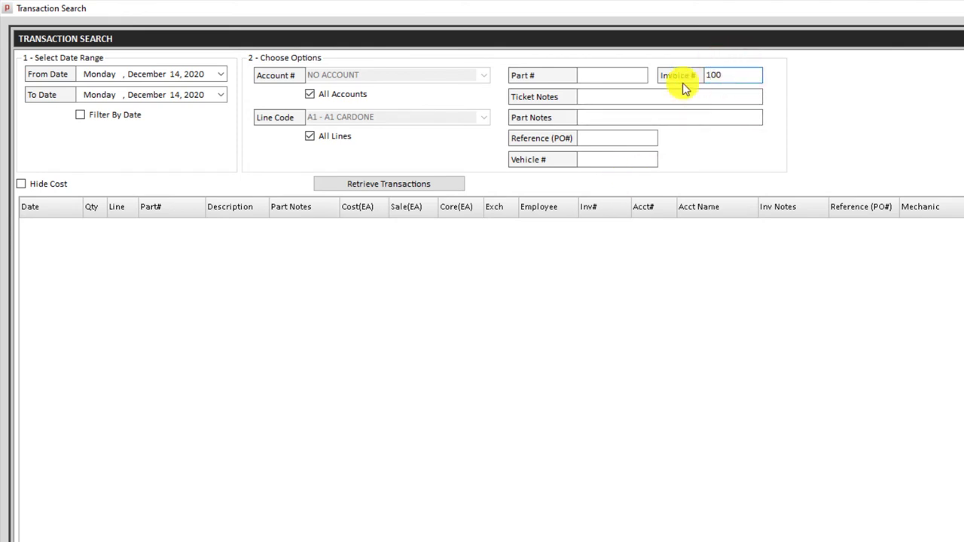
click(391, 187)
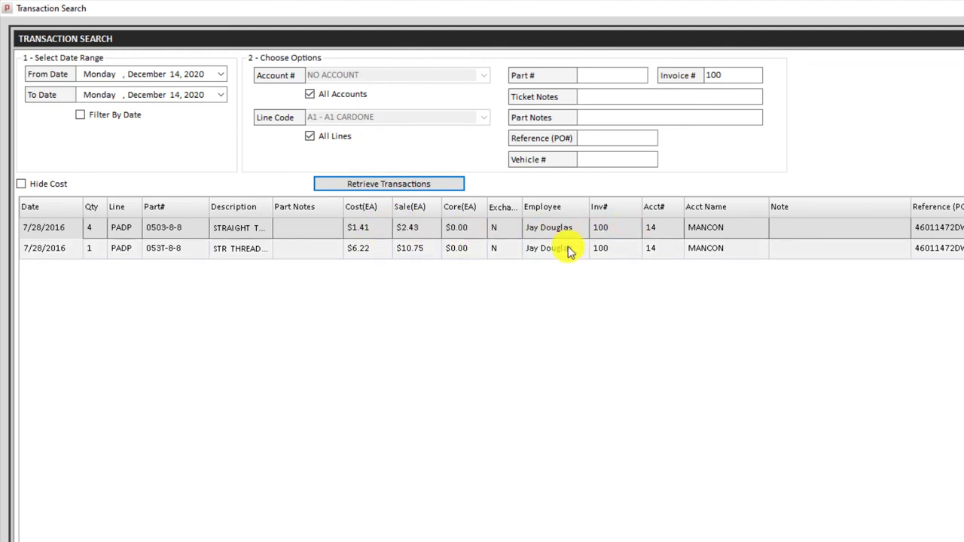
right_click(473, 228)
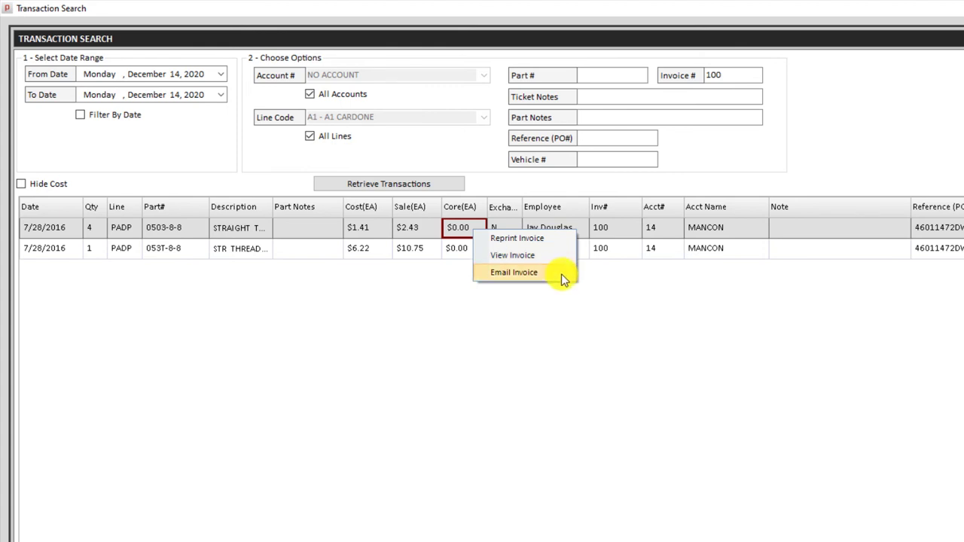
click(896, 522)
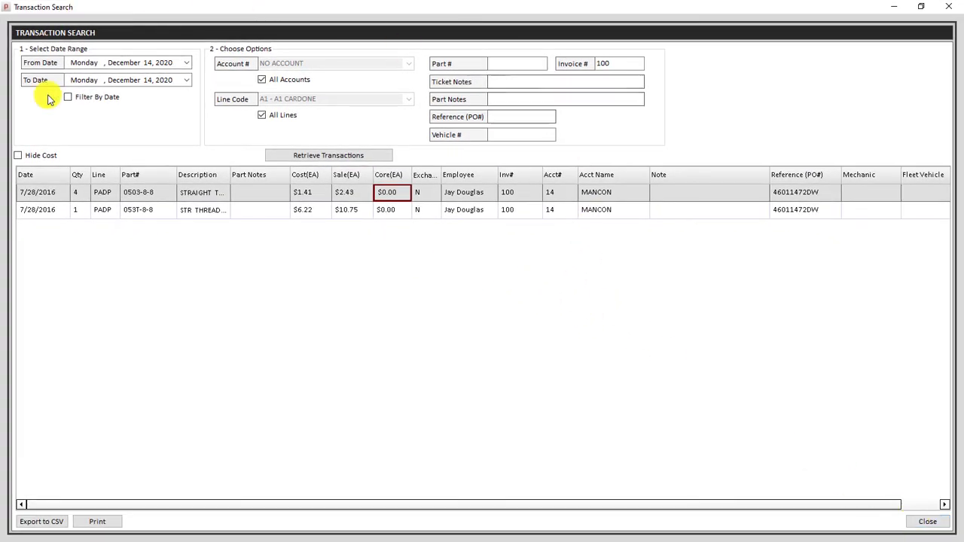
click(925, 521)
Open Baker Construction's transaction history, check the oil sale's invoice options, then close it.
click(696, 127)
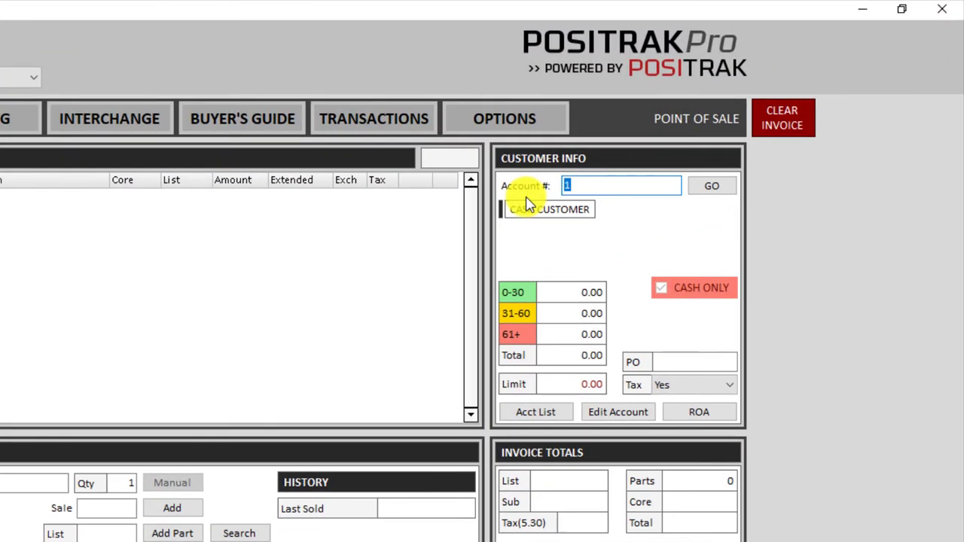
text(9)
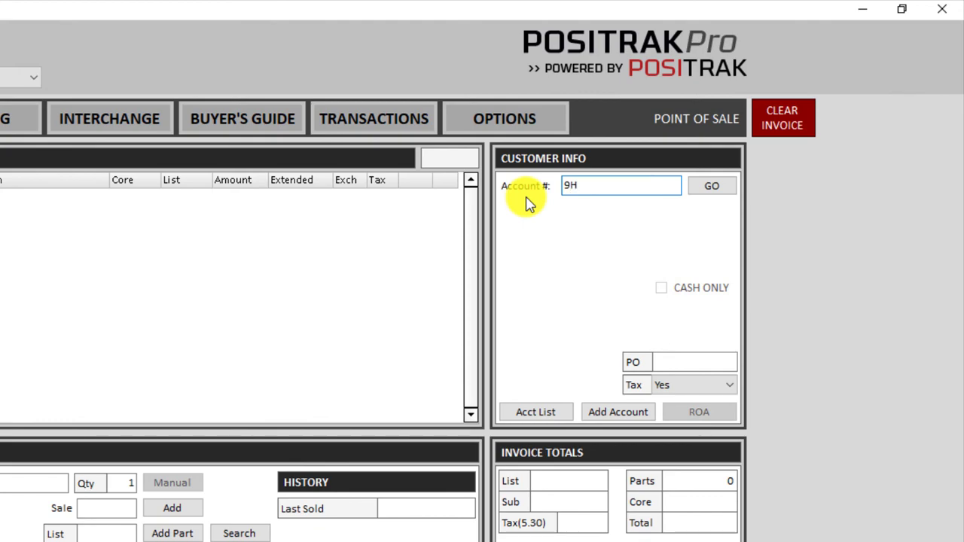
text(H)
key(Return)
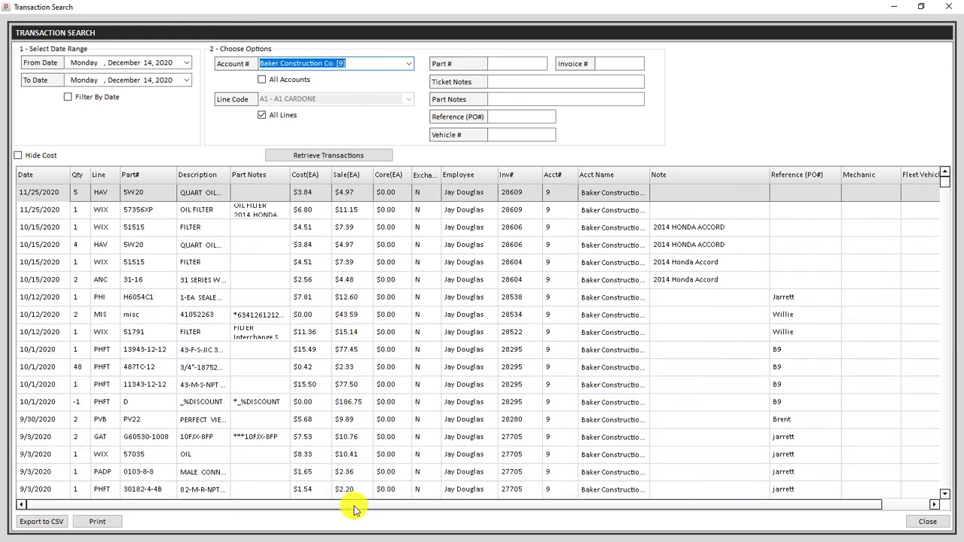
right_click(321, 458)
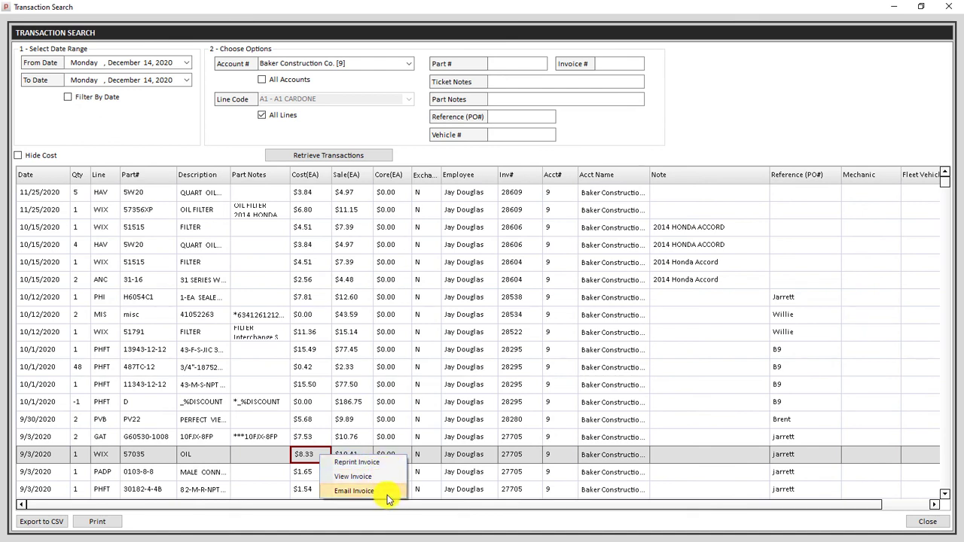
click(929, 525)
click(708, 128)
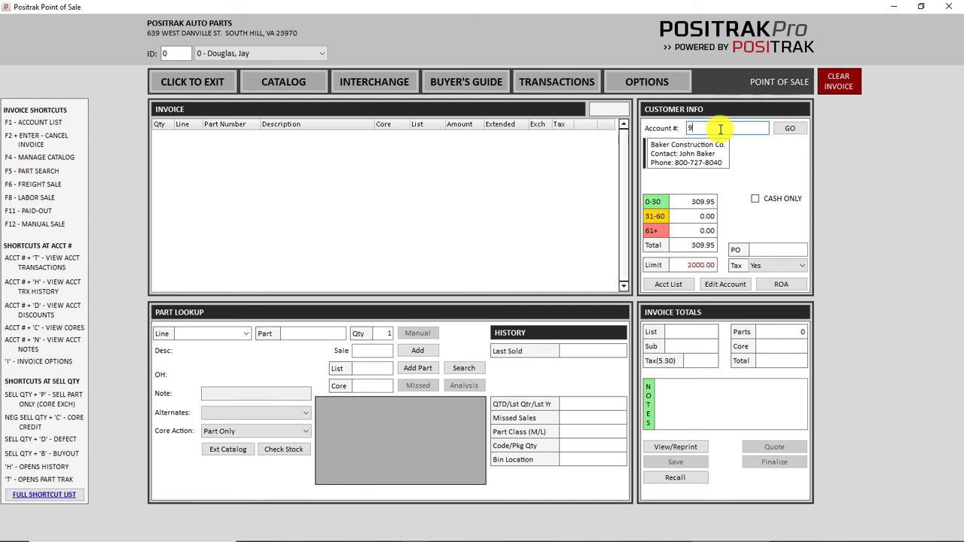
Look up part 3116 and choose the 31-16 ANCO wiper blade for Baker Construction.
key(Return)
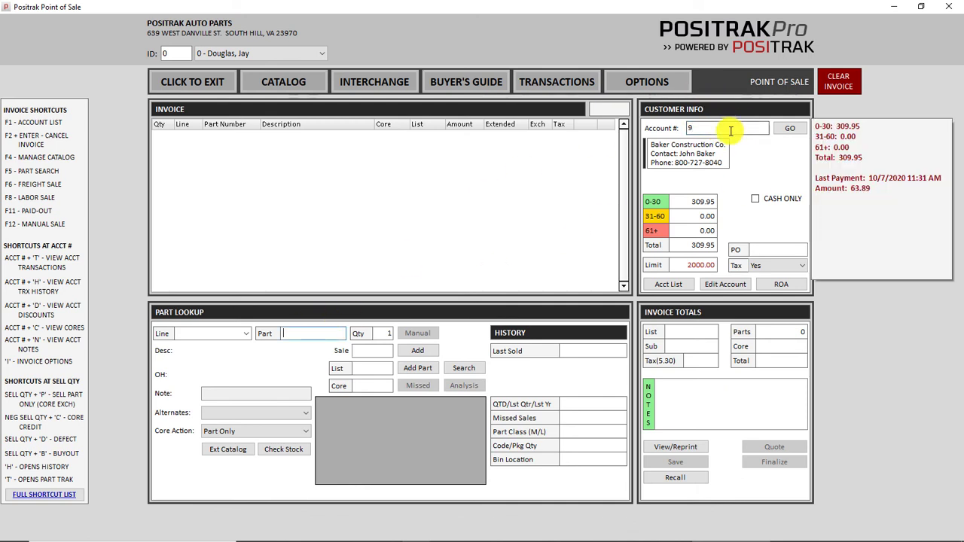
click(303, 332)
text(3)
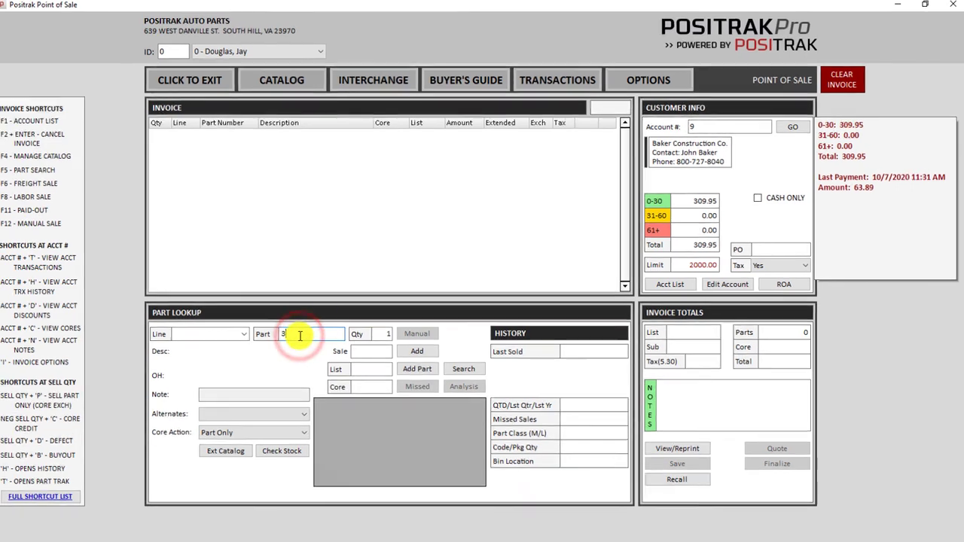
text(116)
key(Return)
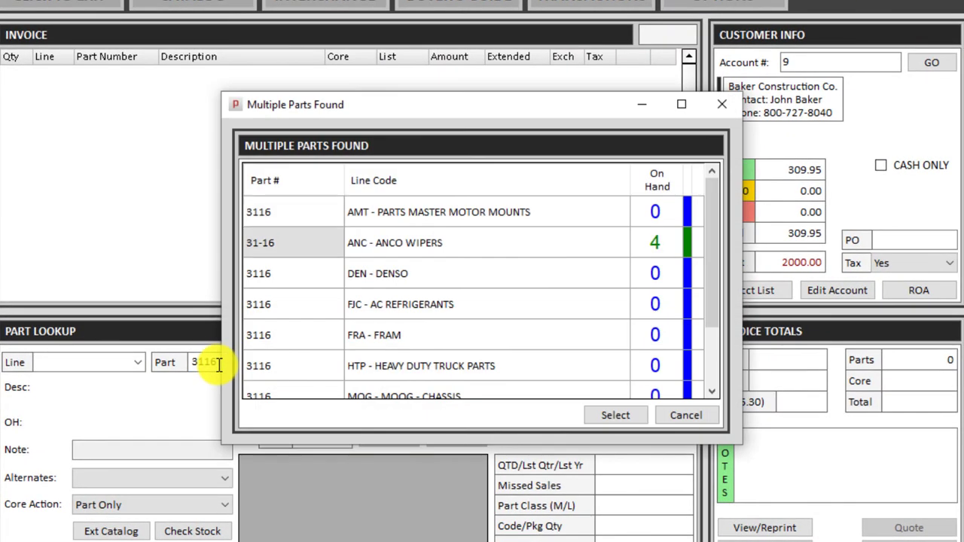
key(Return)
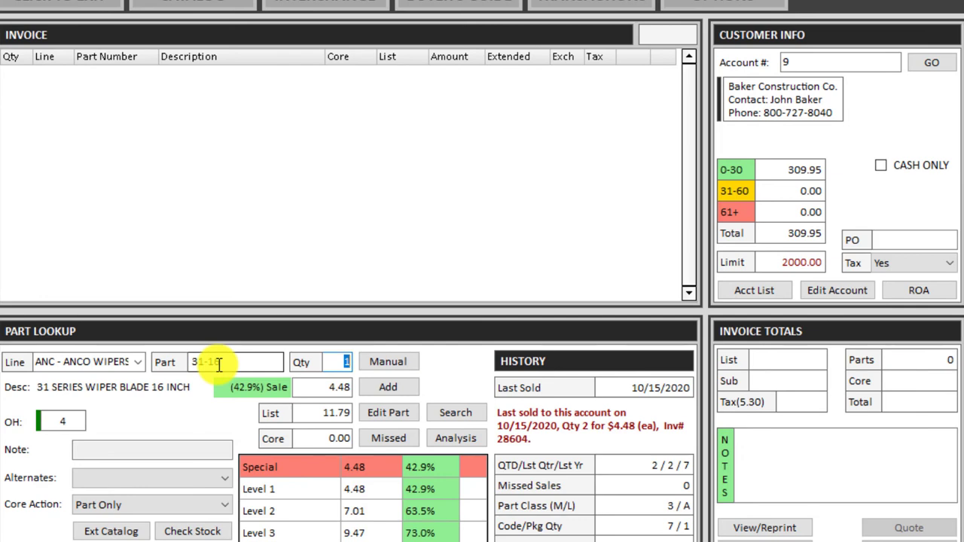
Review Baker Construction's past purchases of the 31-16 wiper blade.
text(4)
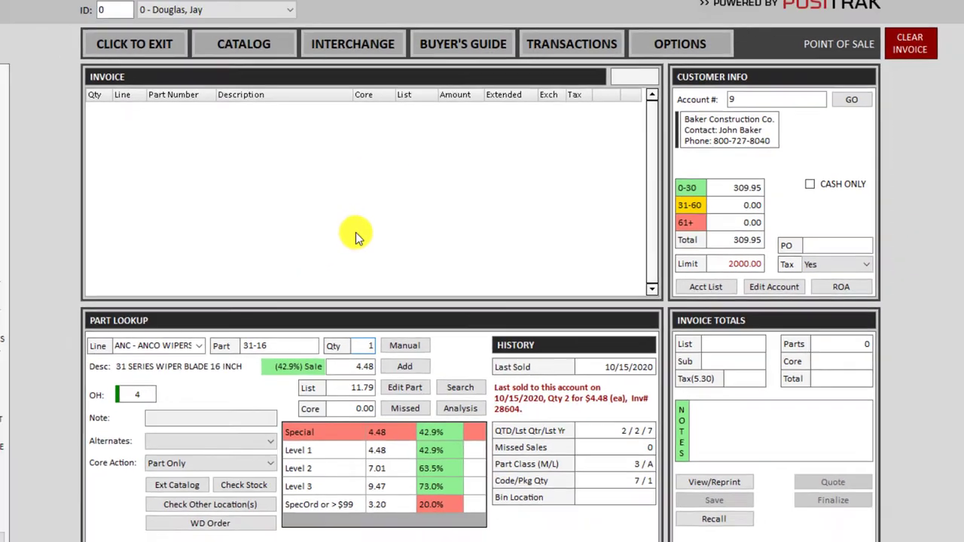
key(ctrl+t)
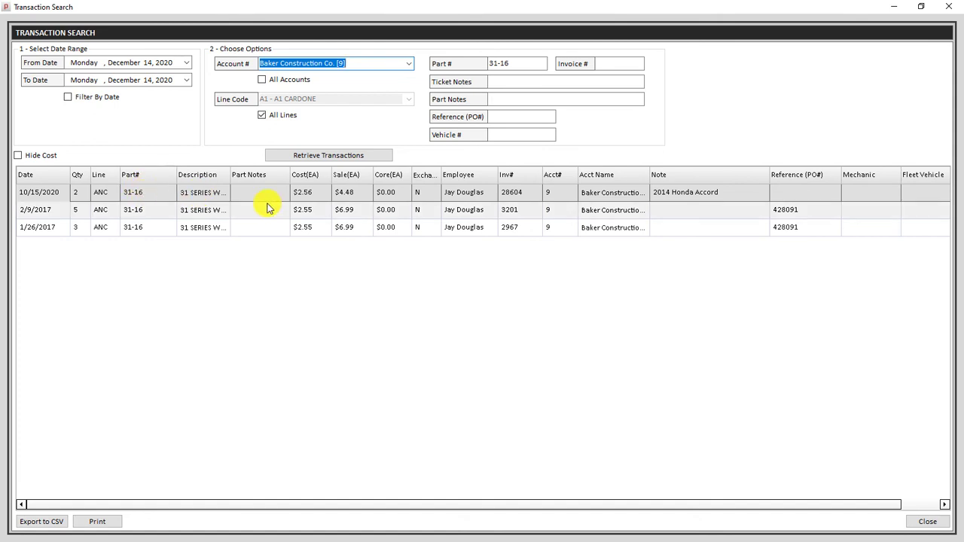
click(928, 522)
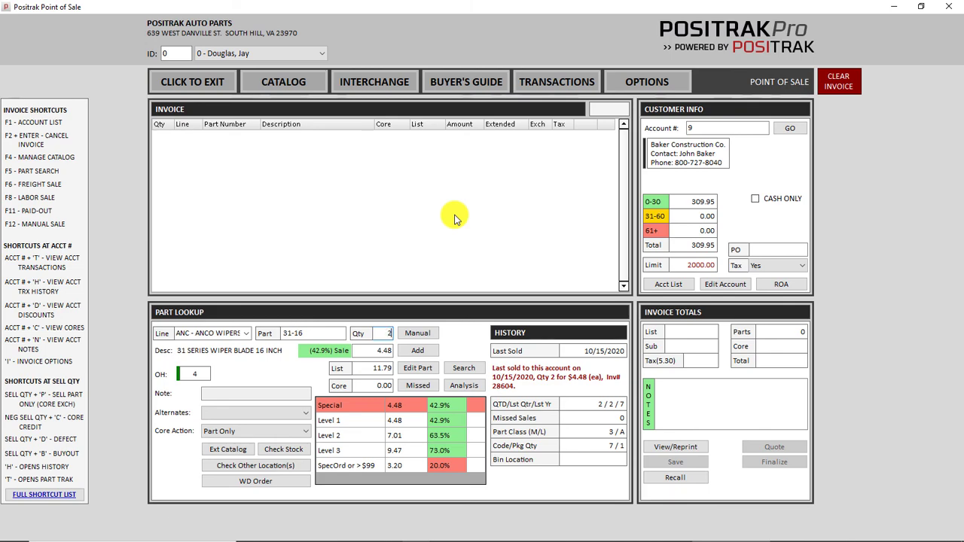
Add the two 31-16 wiper blades (9.43 total) and save a hold ticket without printing.
key(Return)
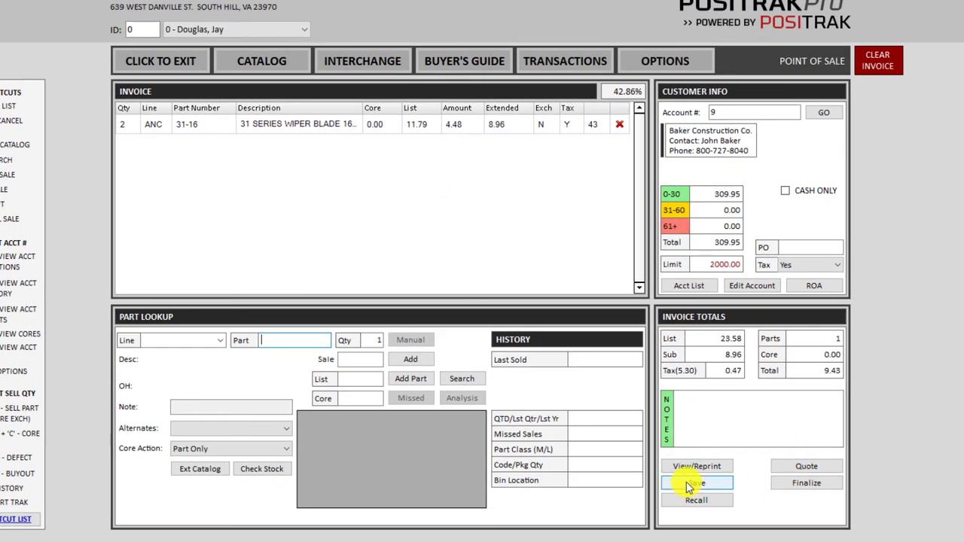
click(695, 488)
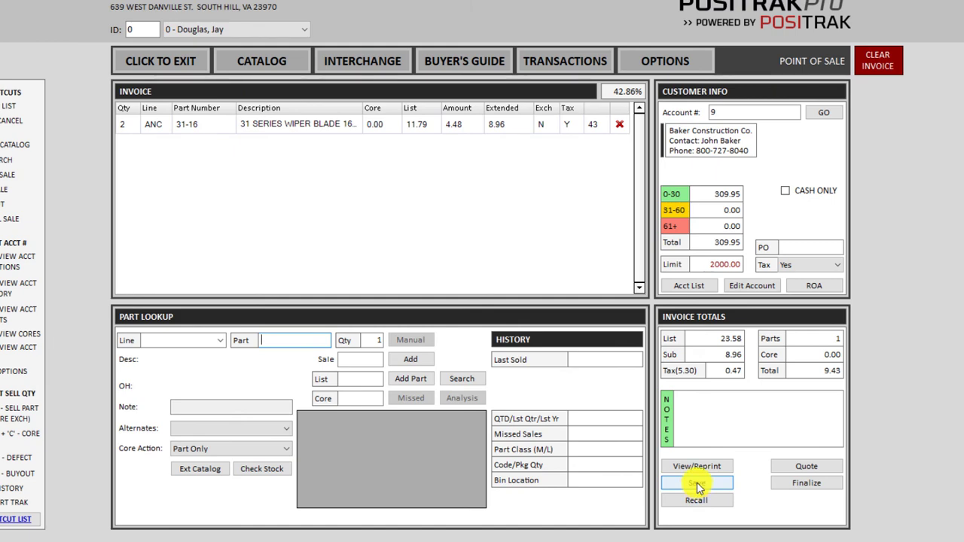
click(697, 486)
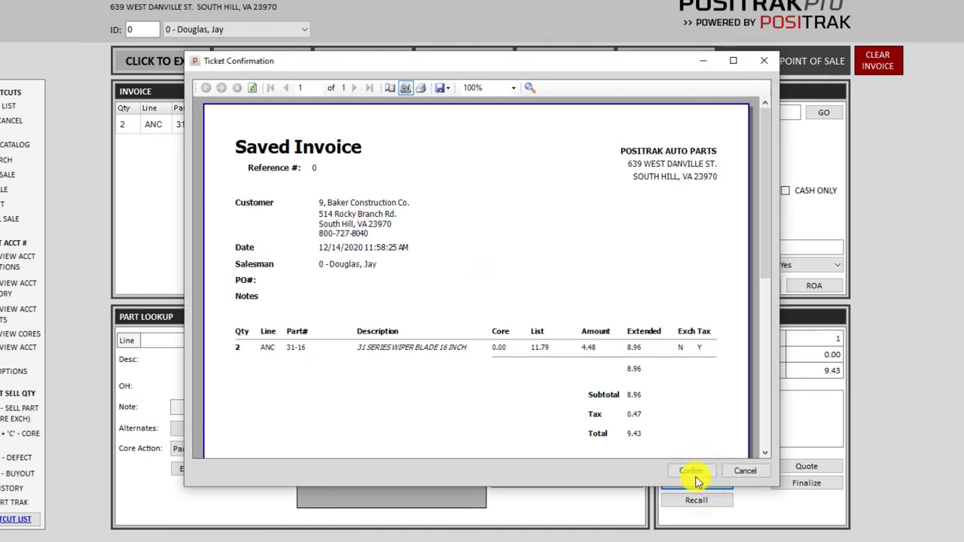
click(691, 470)
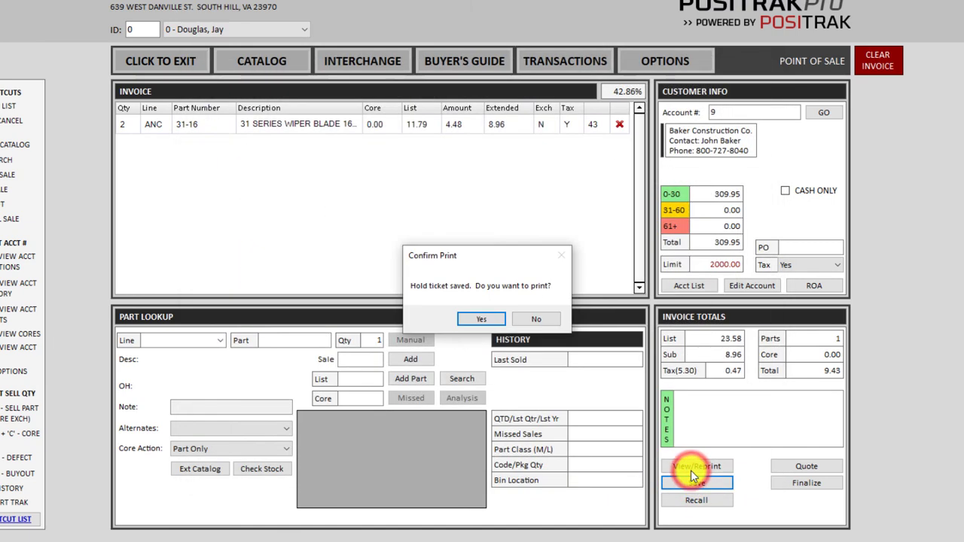
click(537, 321)
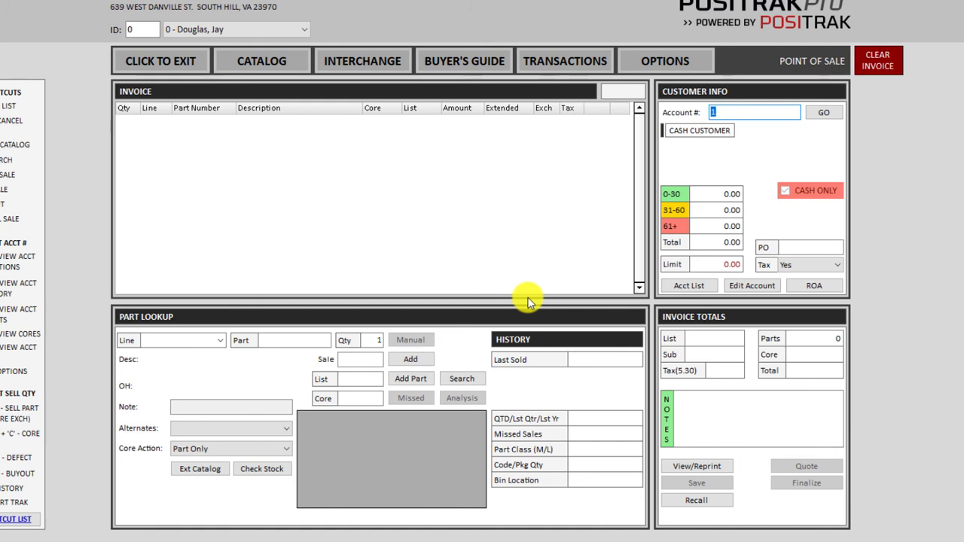
Browse the list of saved hold and quote tickets, then close it.
click(696, 503)
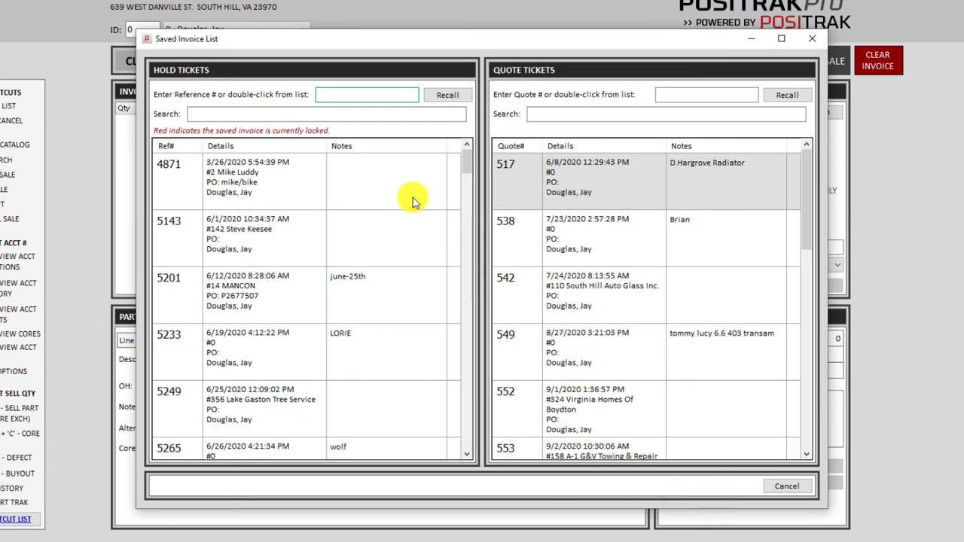
drag(458, 149, 448, 152)
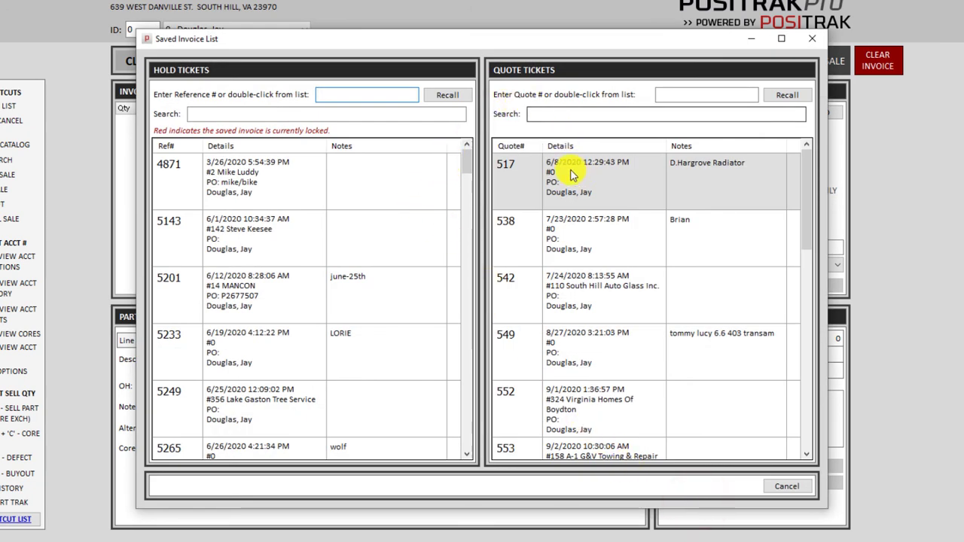
drag(463, 161, 465, 156)
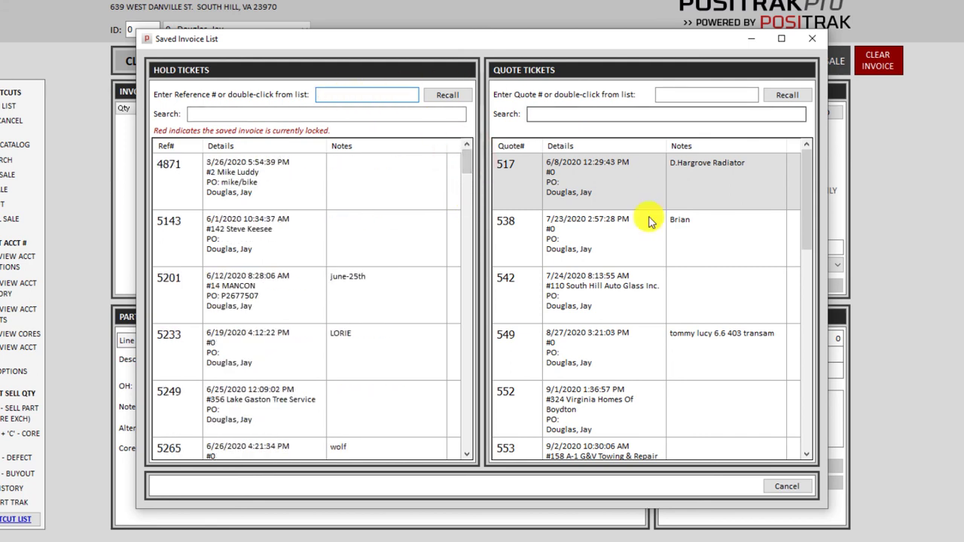
click(787, 488)
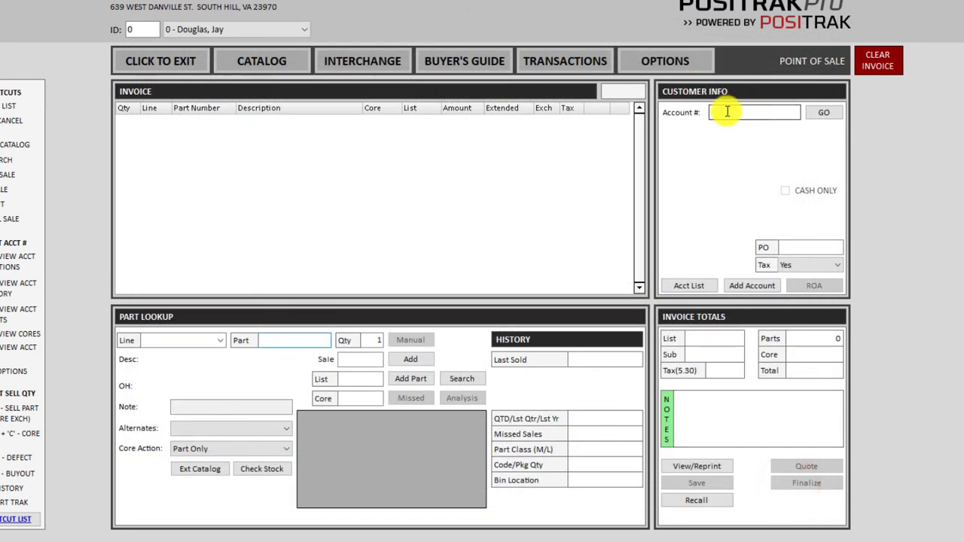
Load account 9 (Baker Construction) and recall its hold ticket 5764 as the invoice.
click(728, 112)
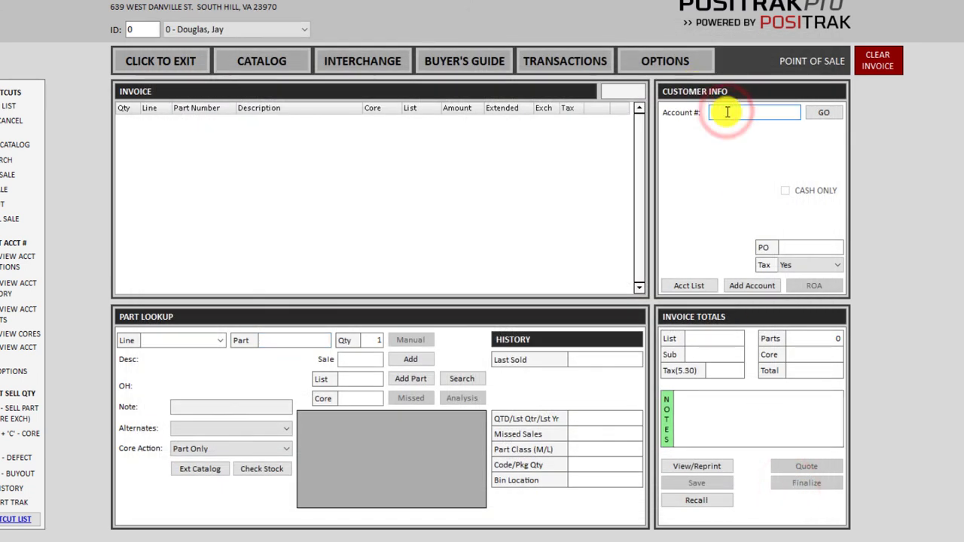
text(9)
key(Return)
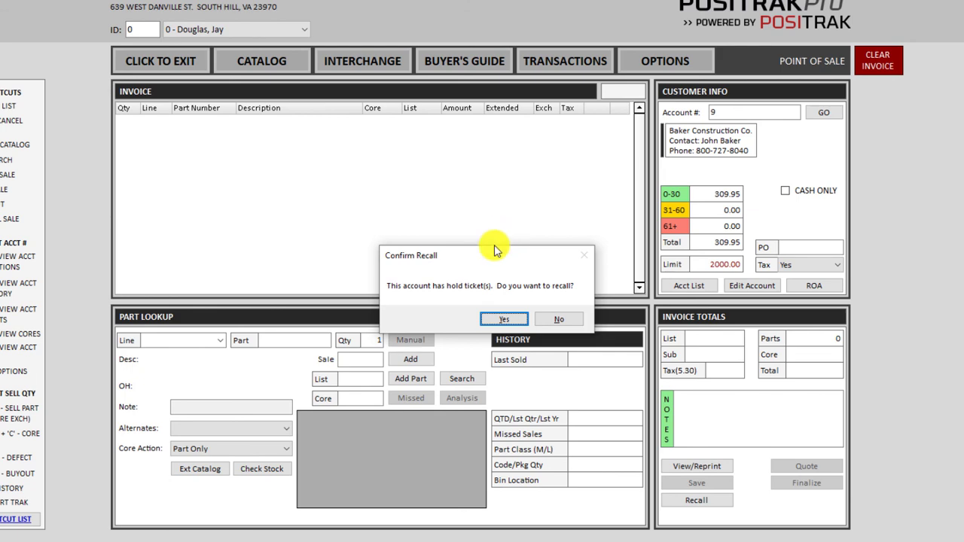
click(504, 321)
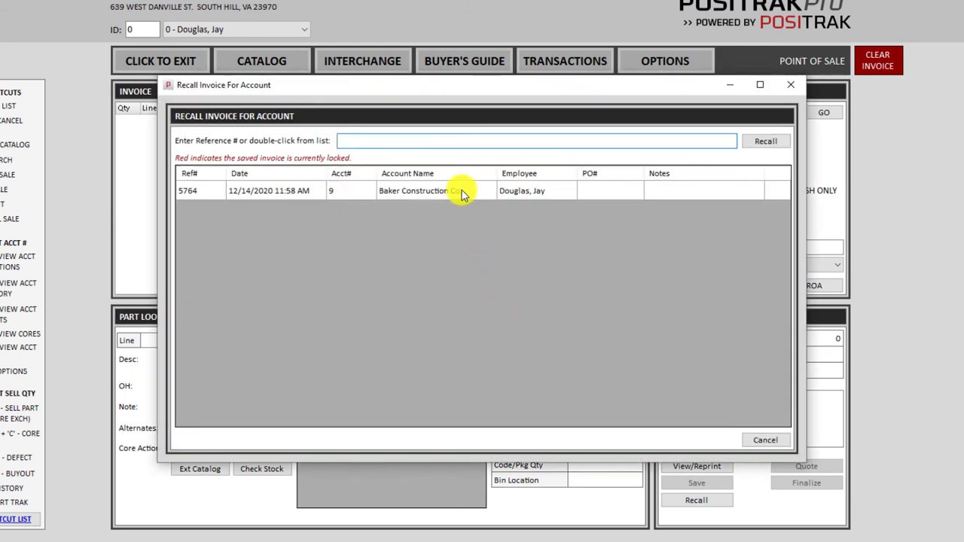
double_click(461, 194)
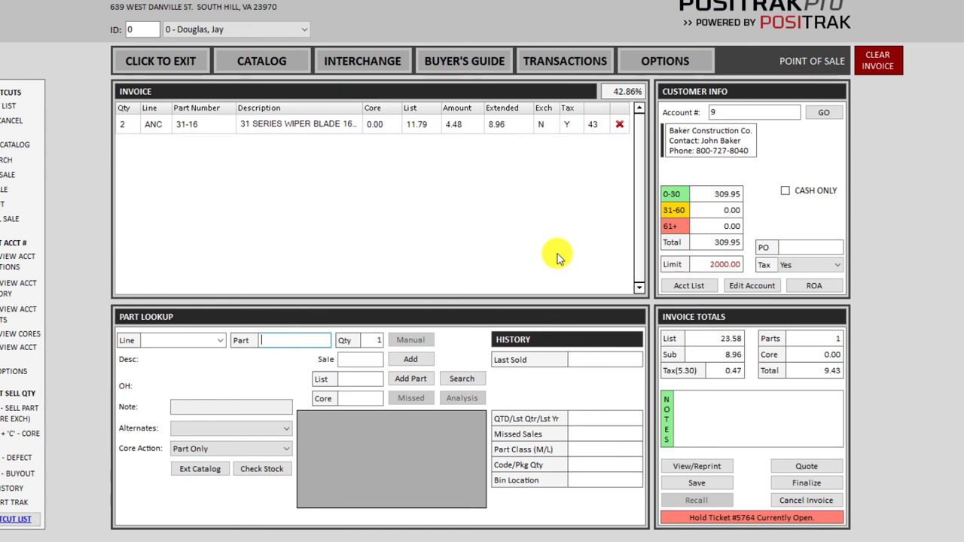
click(811, 470)
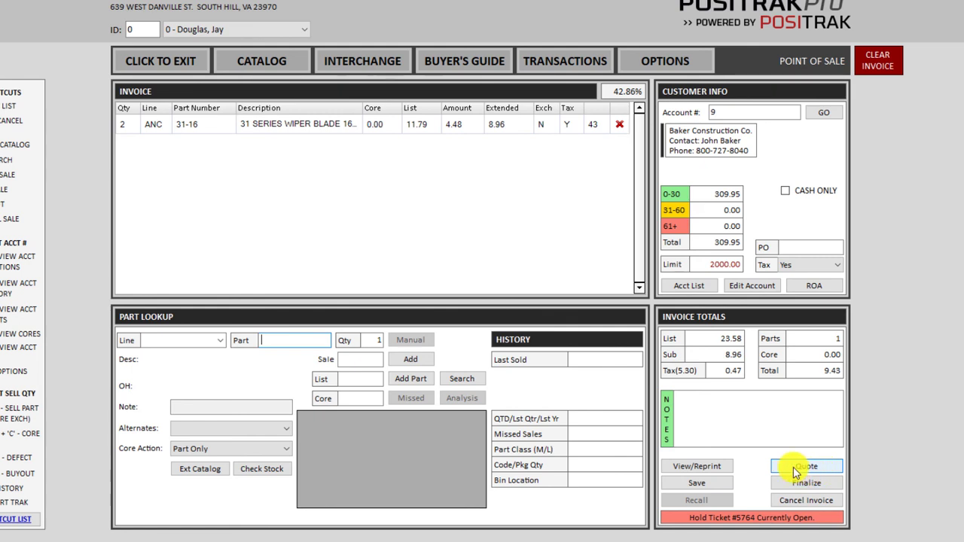